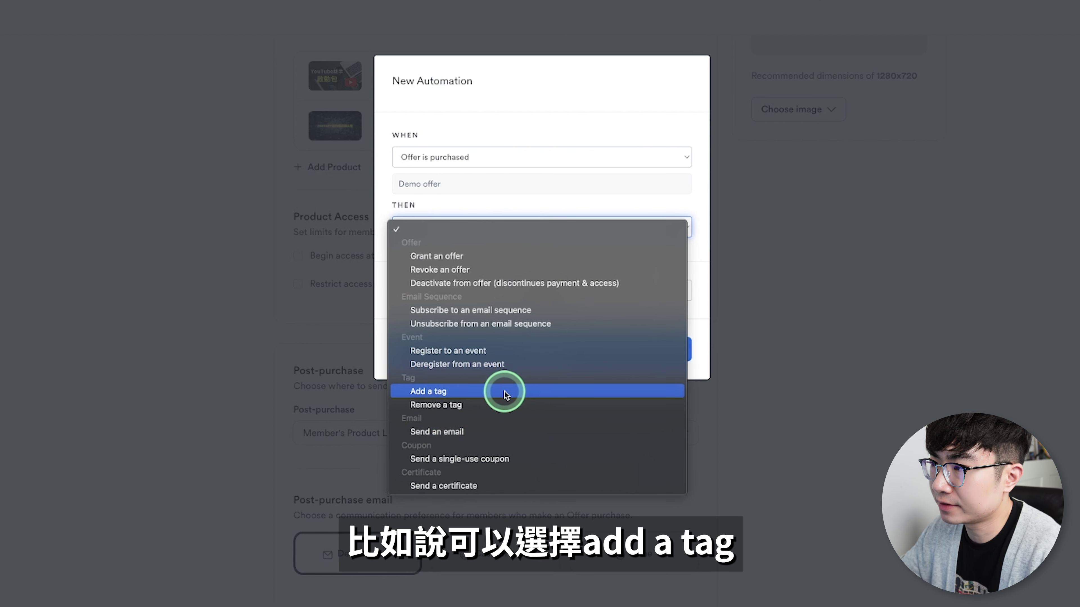
# Try Add a tag as the new automation's action, view the available tags, and switch the action to Send an email.
pyautogui.click(504, 392)
pyautogui.click(533, 253)
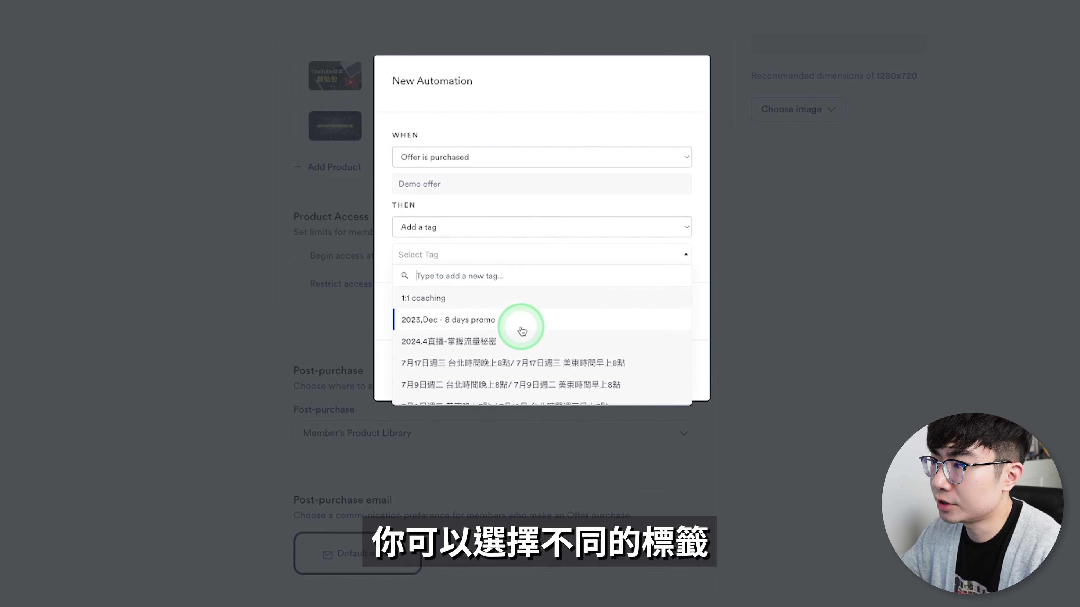
pyautogui.click(579, 227)
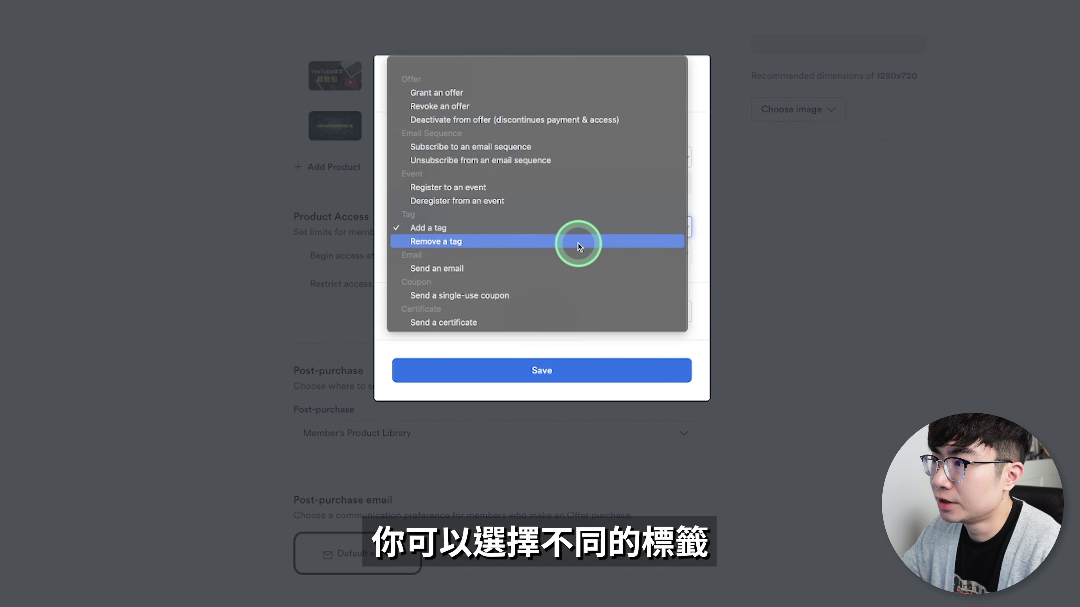
pyautogui.click(519, 269)
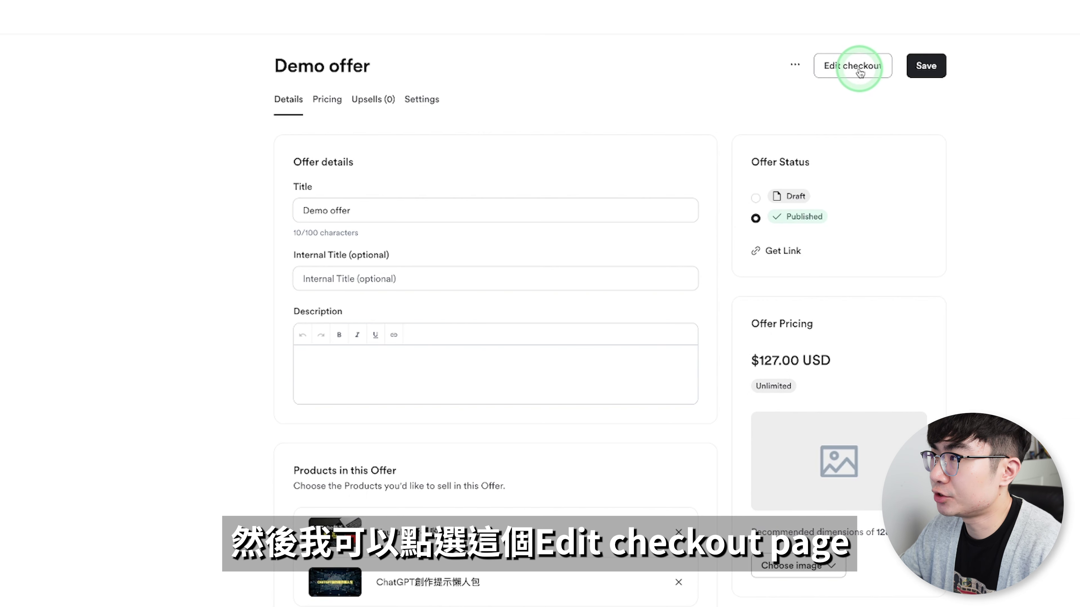
# Open the Demo offer's checkout page for customizing and inspect its editable content.
pyautogui.click(859, 73)
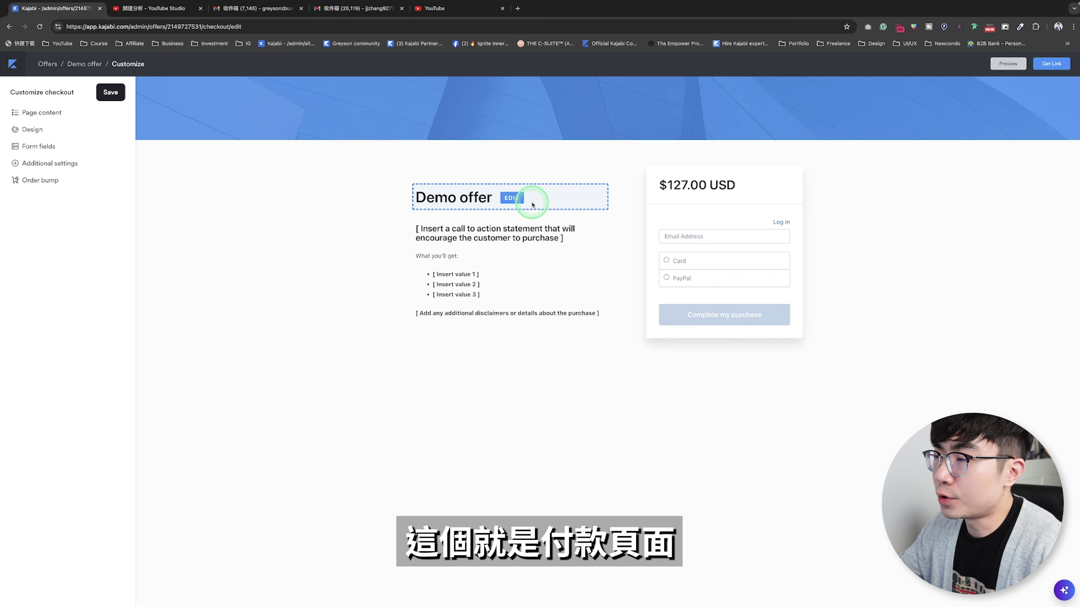
pyautogui.click(508, 322)
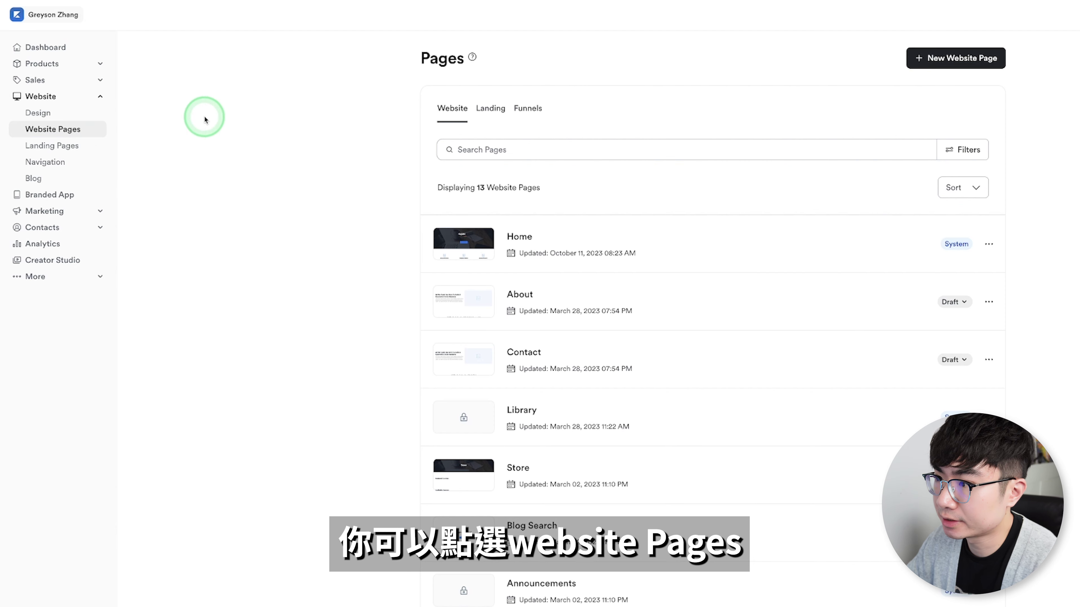
# Look through the existing website pages and start a new website page.
pyautogui.scroll(-1, 718, 398)
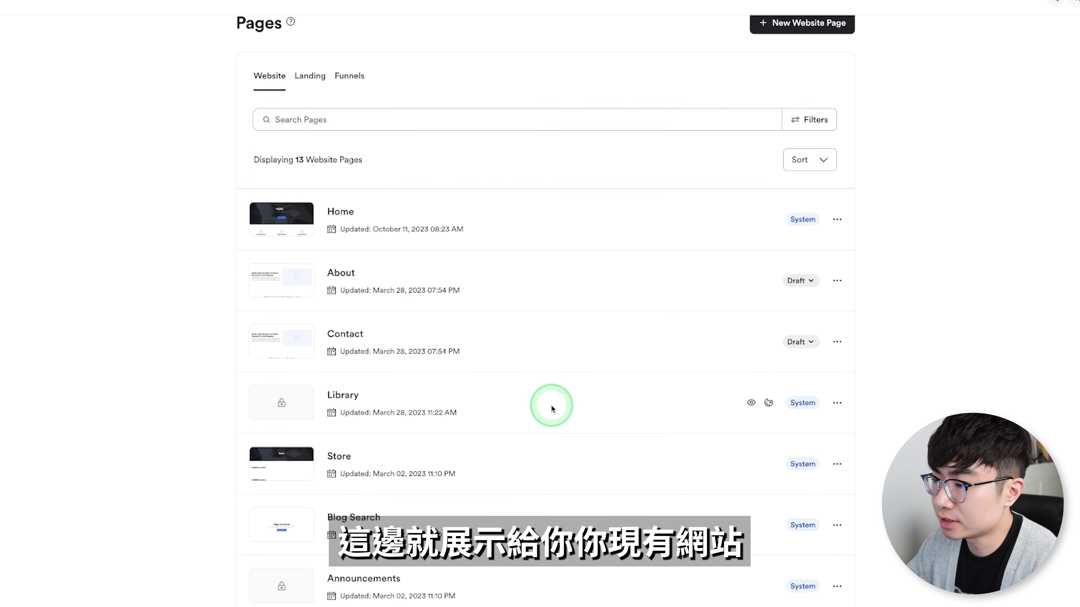
pyautogui.scroll(-8, 551, 404)
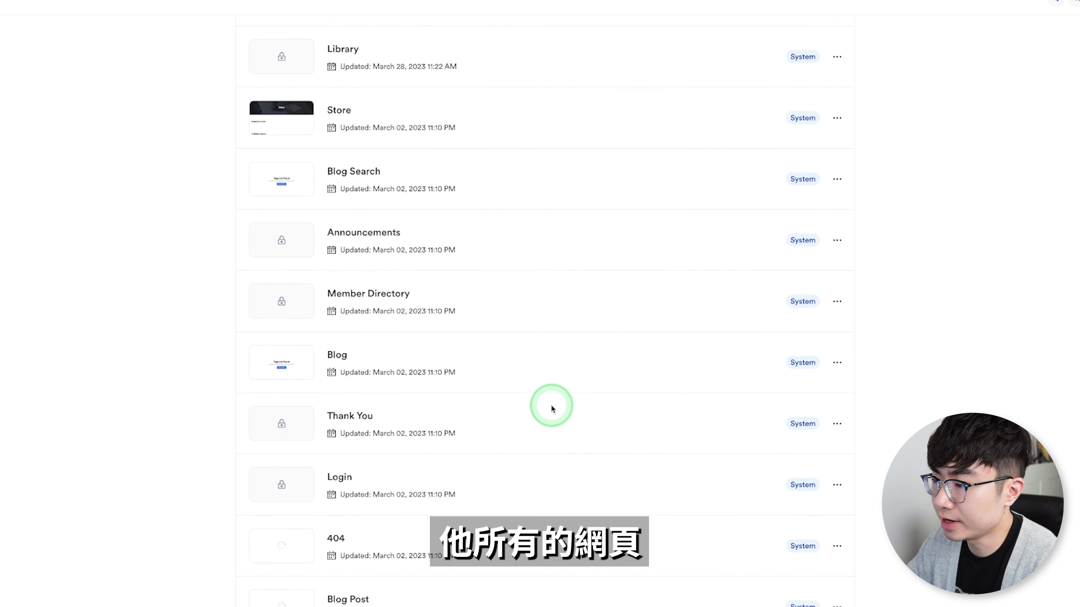
pyautogui.scroll(9, 551, 404)
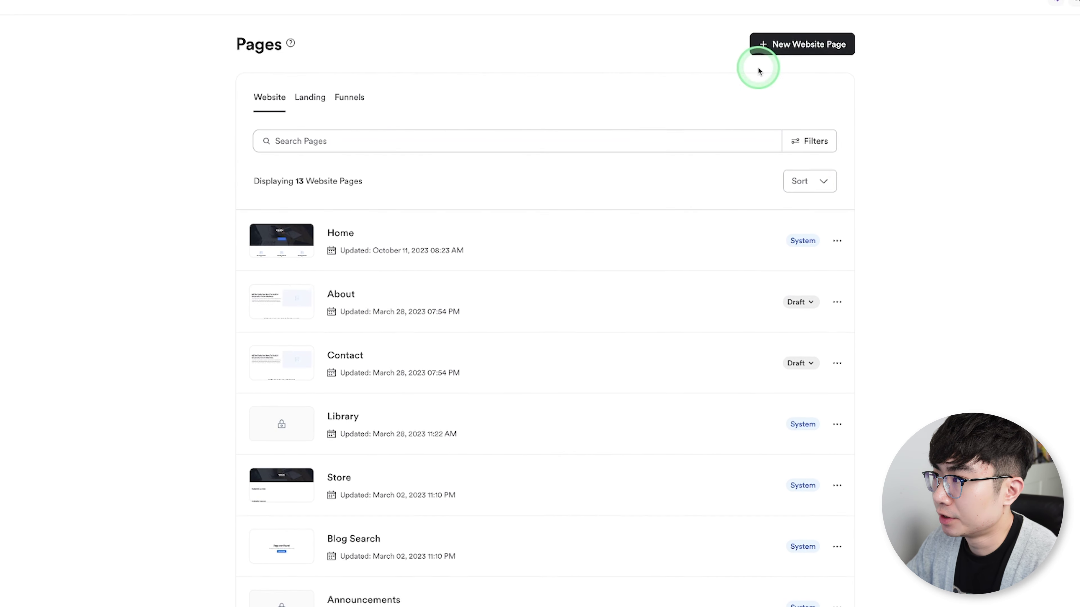
pyautogui.click(833, 48)
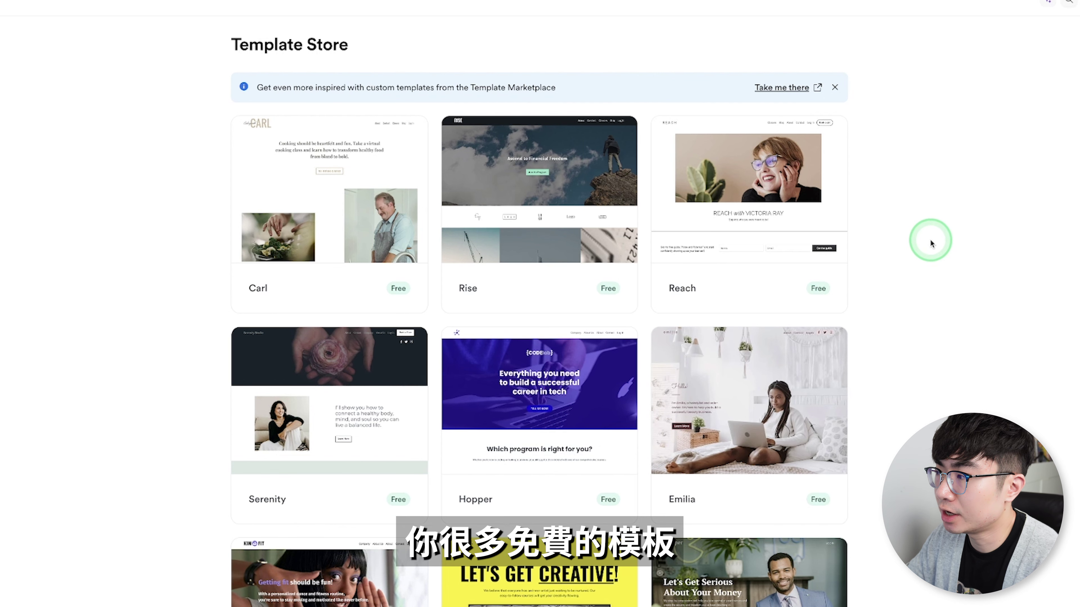
# Preview the free Rise template from the Template Store and examine its page layout.
pyautogui.click(562, 215)
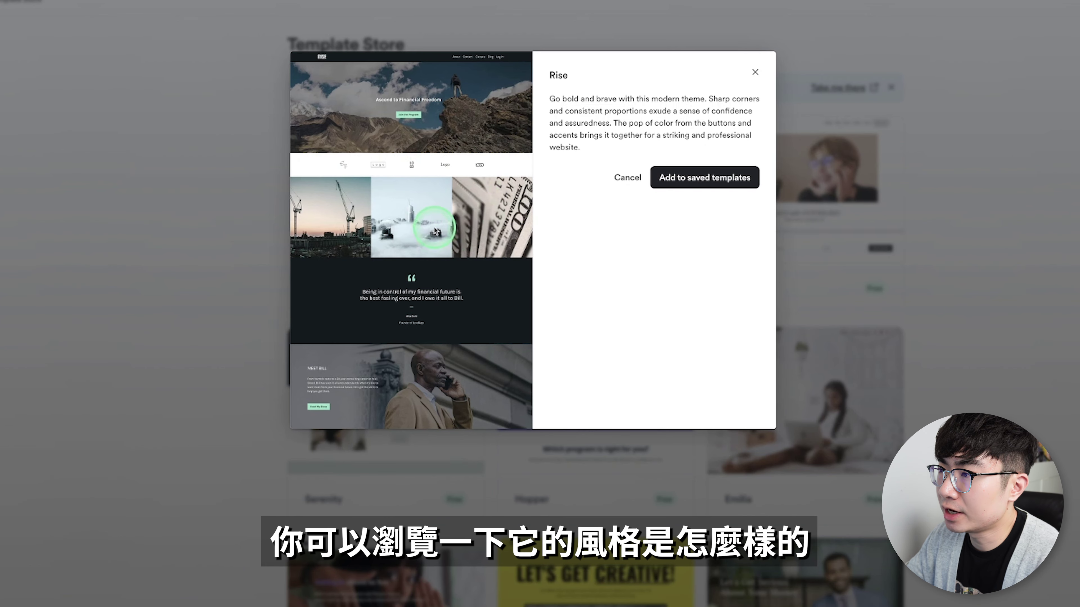
pyautogui.scroll(-6, 481, 233)
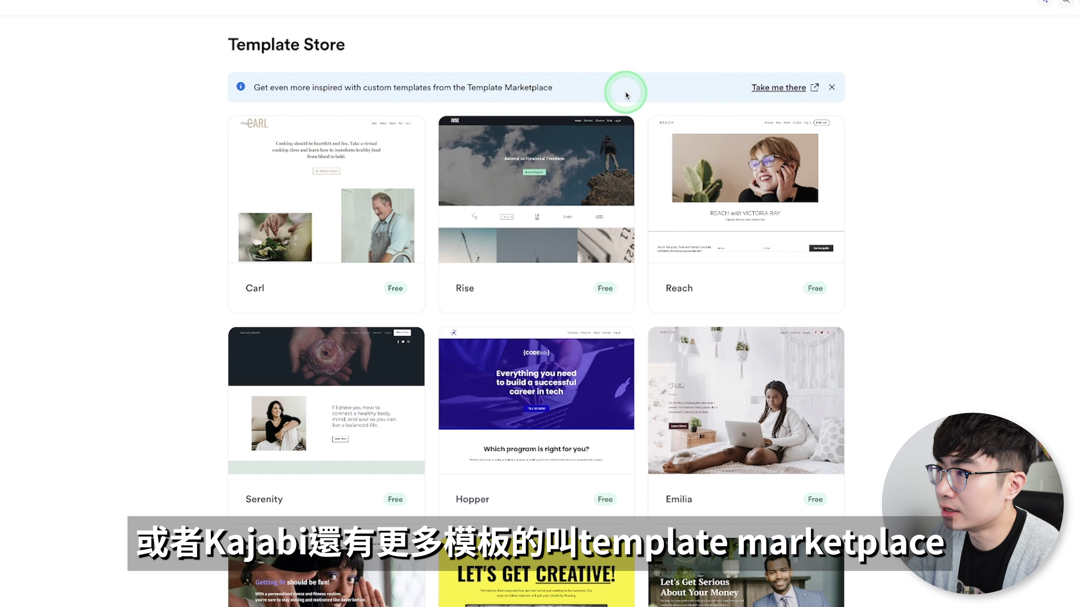
# Go to the Template Marketplace and examine the Freya Garden website theme's preview images and included pages.
pyautogui.click(782, 89)
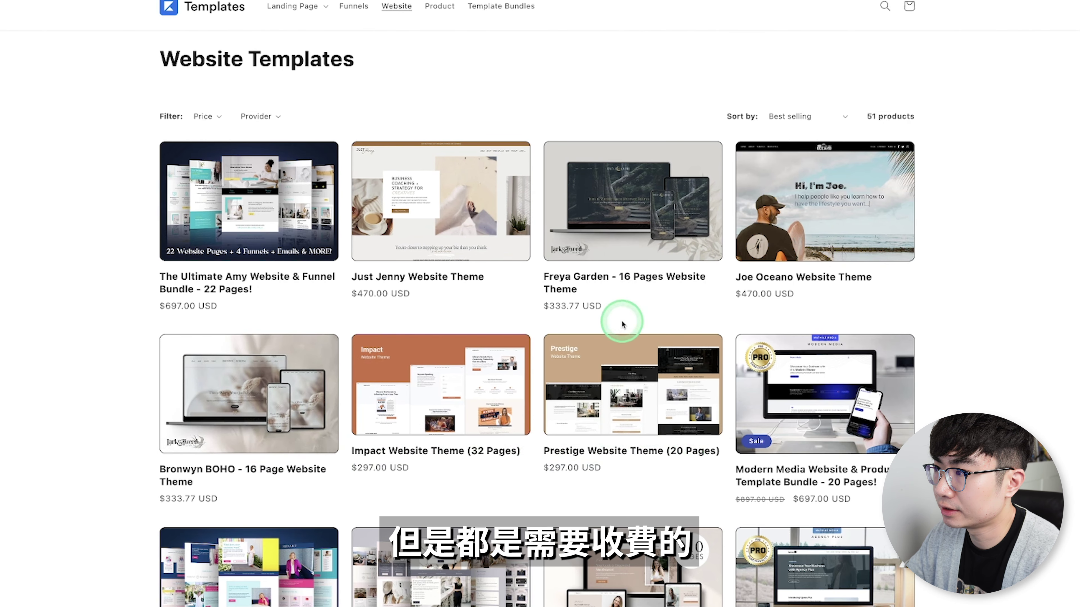
pyautogui.click(656, 219)
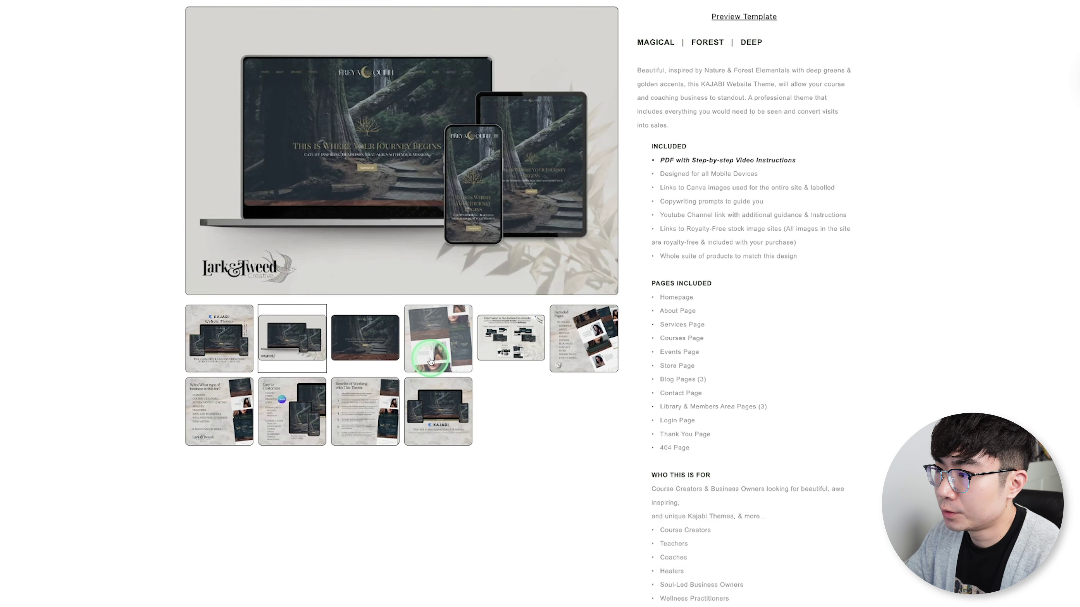
pyautogui.click(422, 357)
pyautogui.click(526, 479)
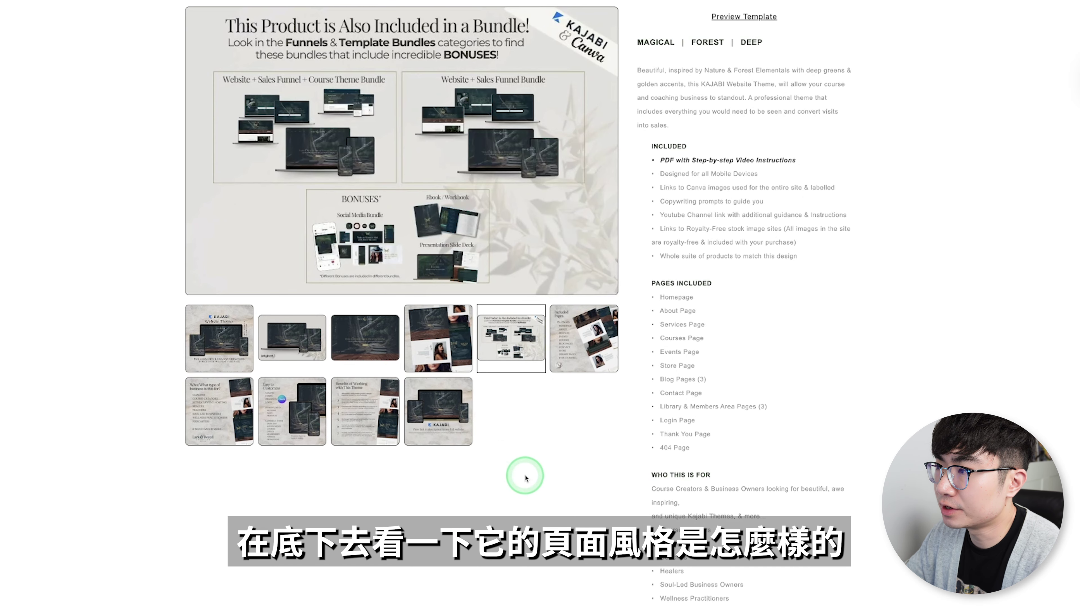
pyautogui.click(581, 369)
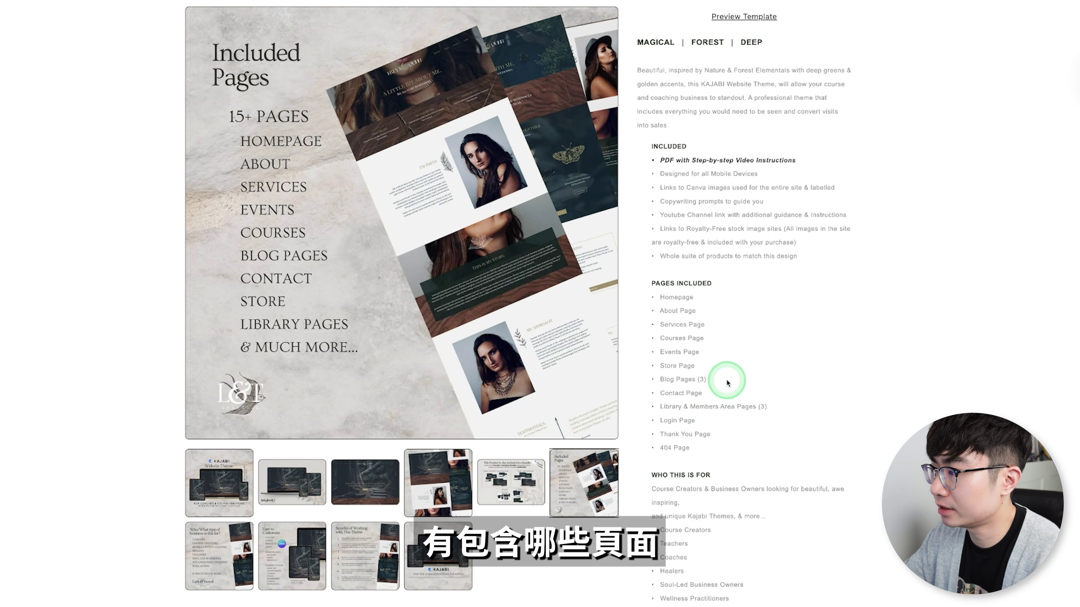
pyautogui.scroll(-8, 726, 383)
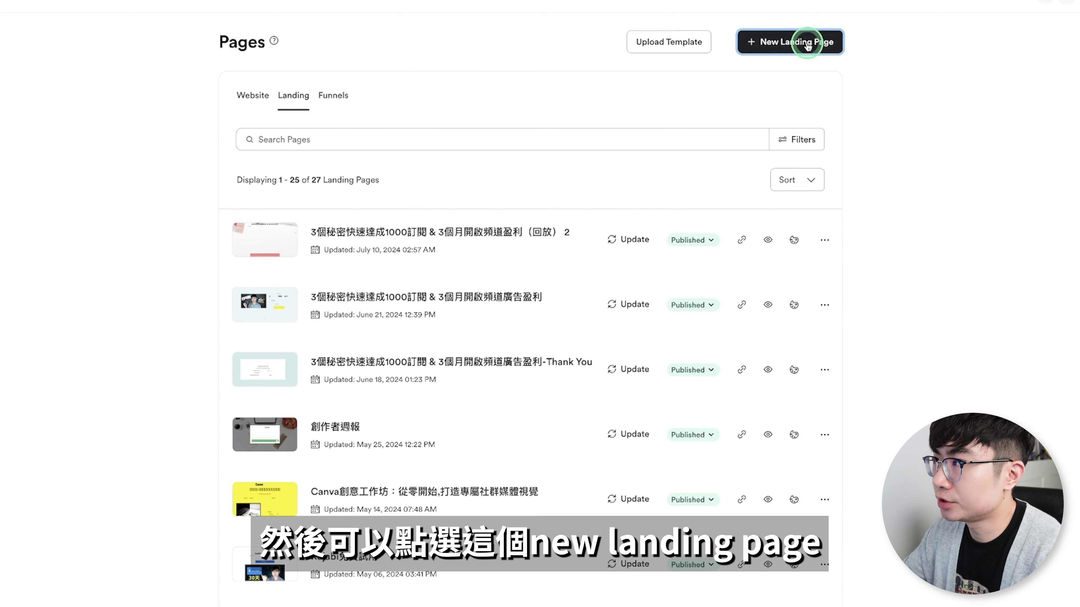
# Preview the Luca template for a new landing page and create the Demo landing page from it.
pyautogui.click(836, 49)
pyautogui.scroll(-10, 938, 386)
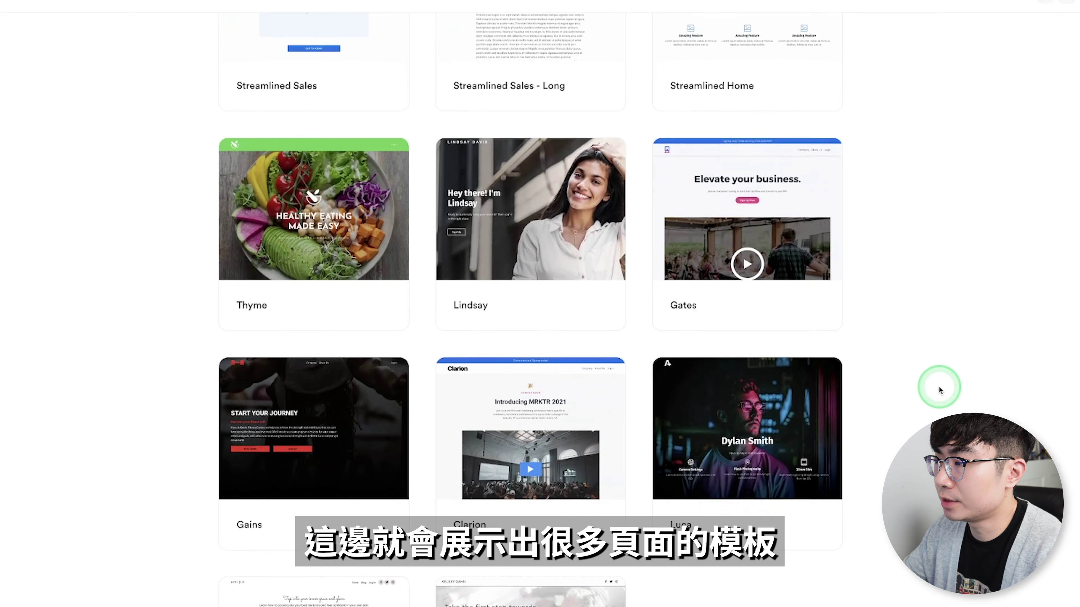
pyautogui.scroll(-3, 939, 386)
pyautogui.click(745, 296)
pyautogui.scroll(-5, 492, 246)
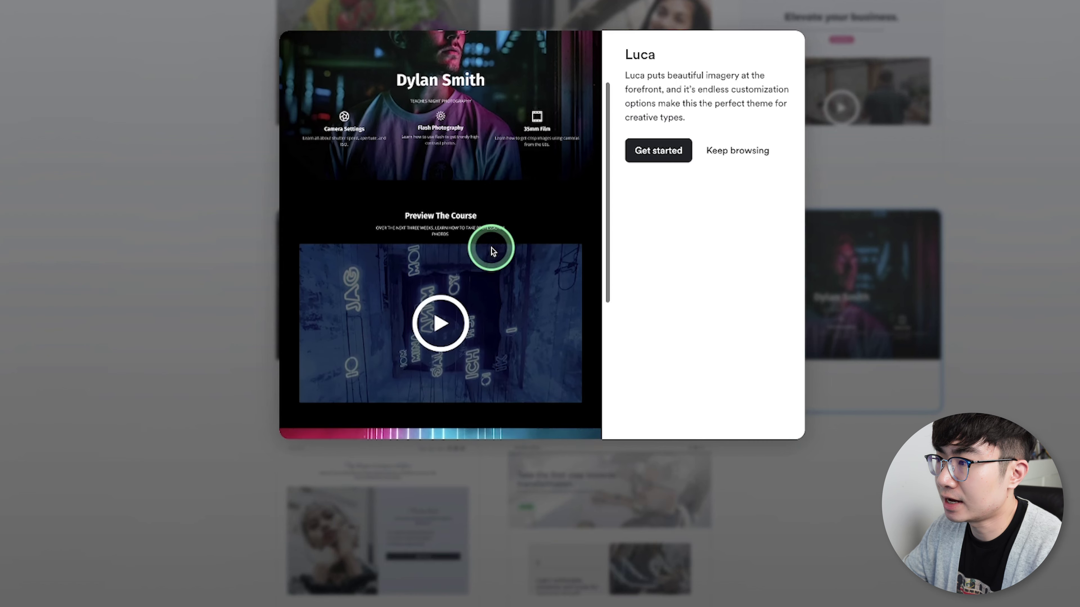
pyautogui.scroll(-10, 492, 247)
pyautogui.scroll(20, 494, 234)
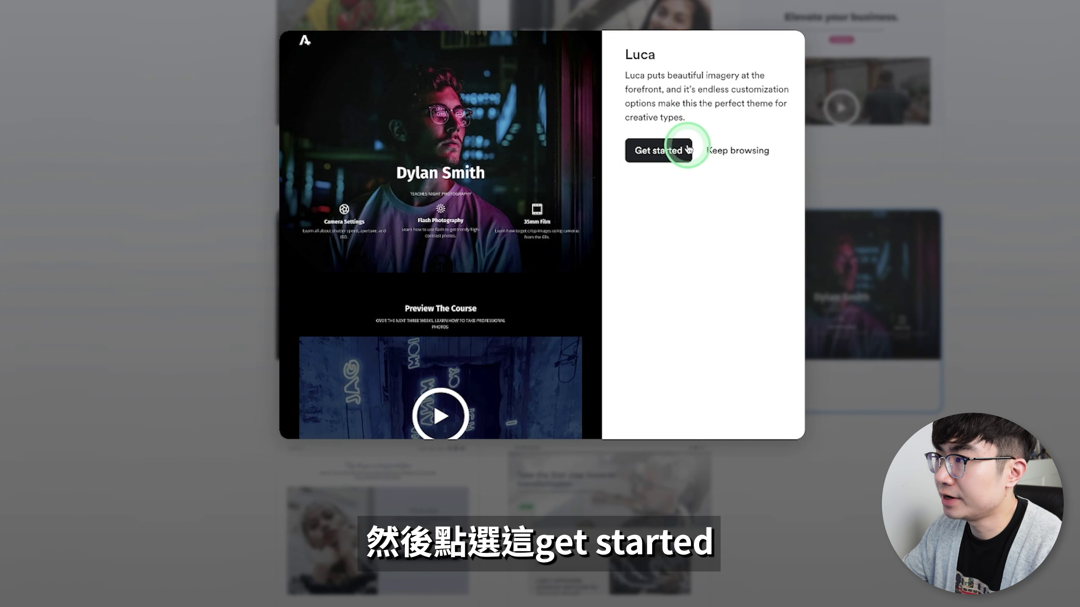
pyautogui.click(669, 156)
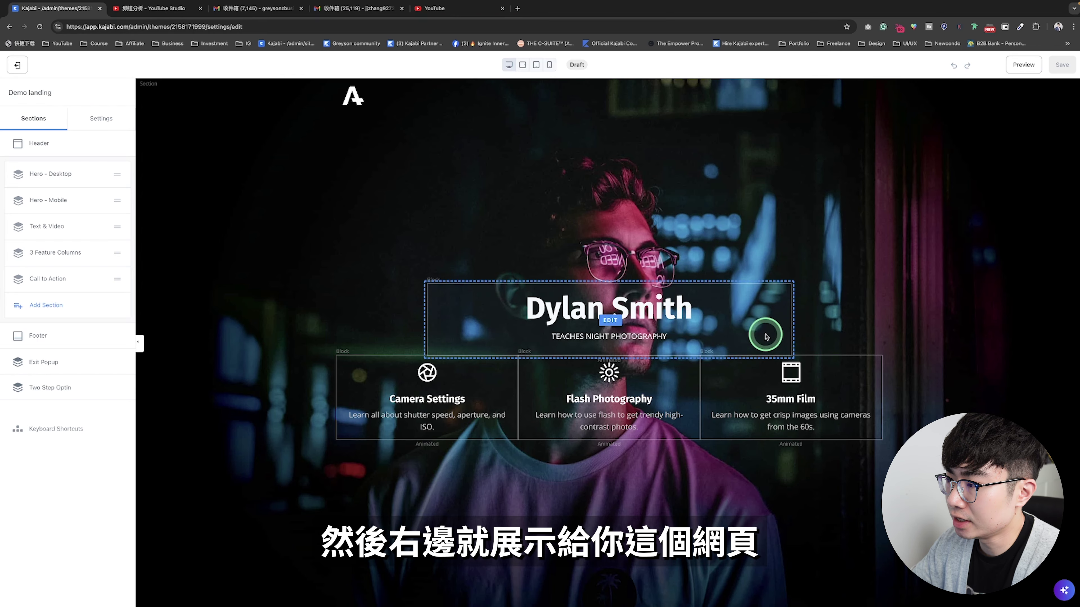
# Replace the hero heading "Dylan Smith" with the creator's full name.
pyautogui.scroll(-2, 765, 336)
pyautogui.scroll(-10, 765, 336)
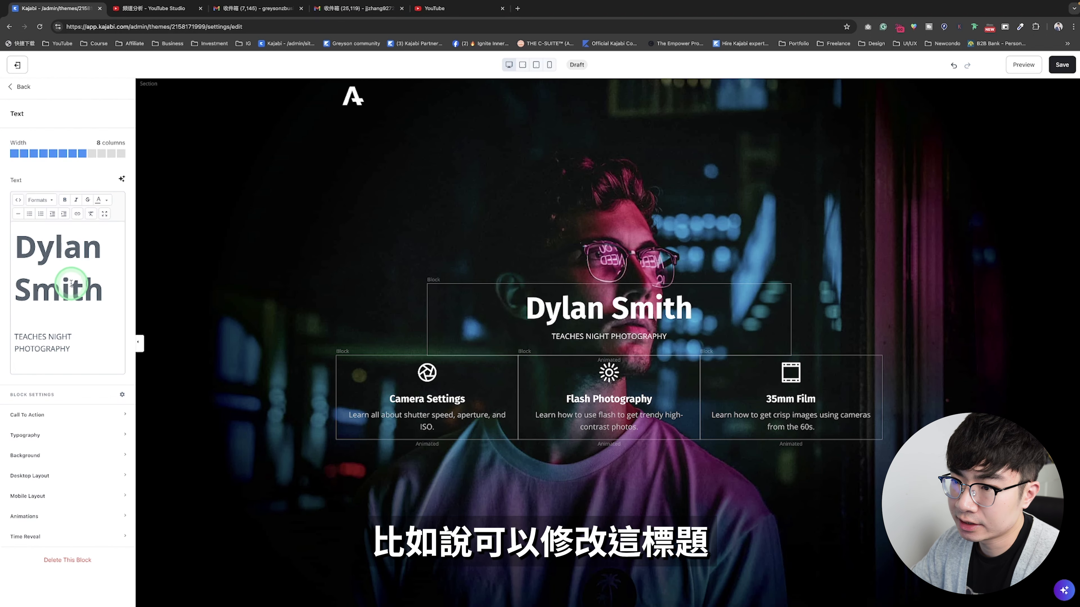
pyautogui.click(94, 291)
pyautogui.moveTo(43, 269); pyautogui.dragTo(17, 241)
pyautogui.write('Greyson Zhang')
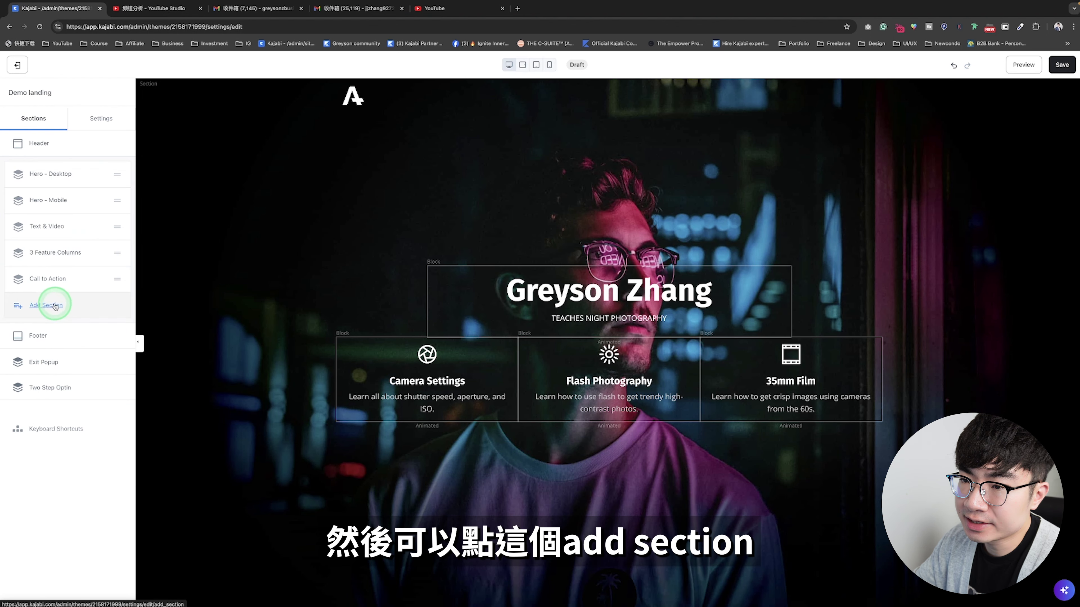
# Open the section library for the landing page and preview the 3 Column Text and 3 Feature Cards sections.
pyautogui.click(46, 305)
pyautogui.scroll(-3, 73, 272)
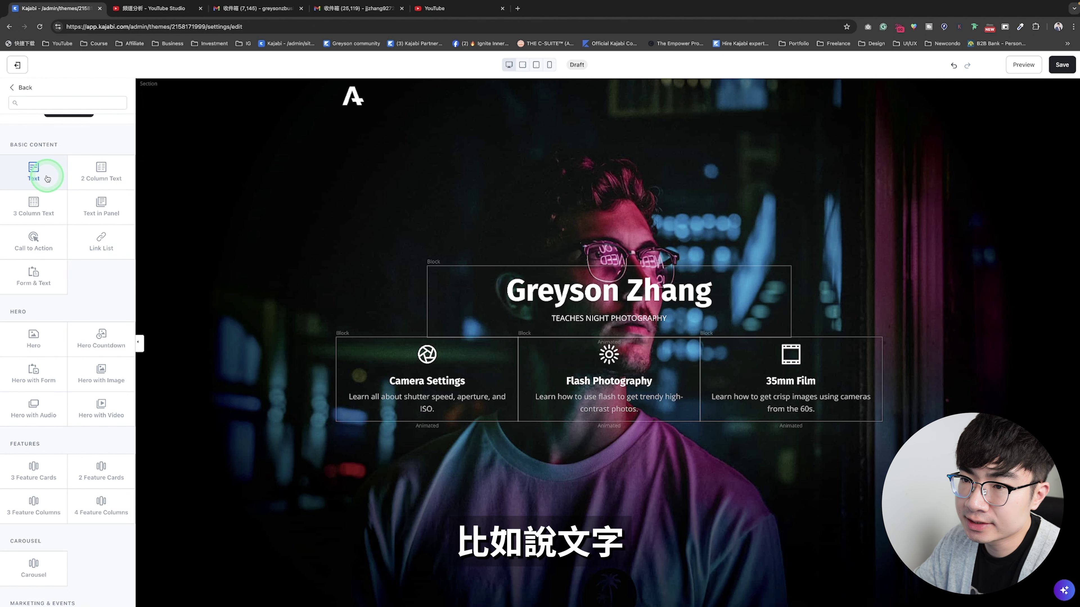
pyautogui.scroll(1, 68, 179)
pyautogui.click(99, 188)
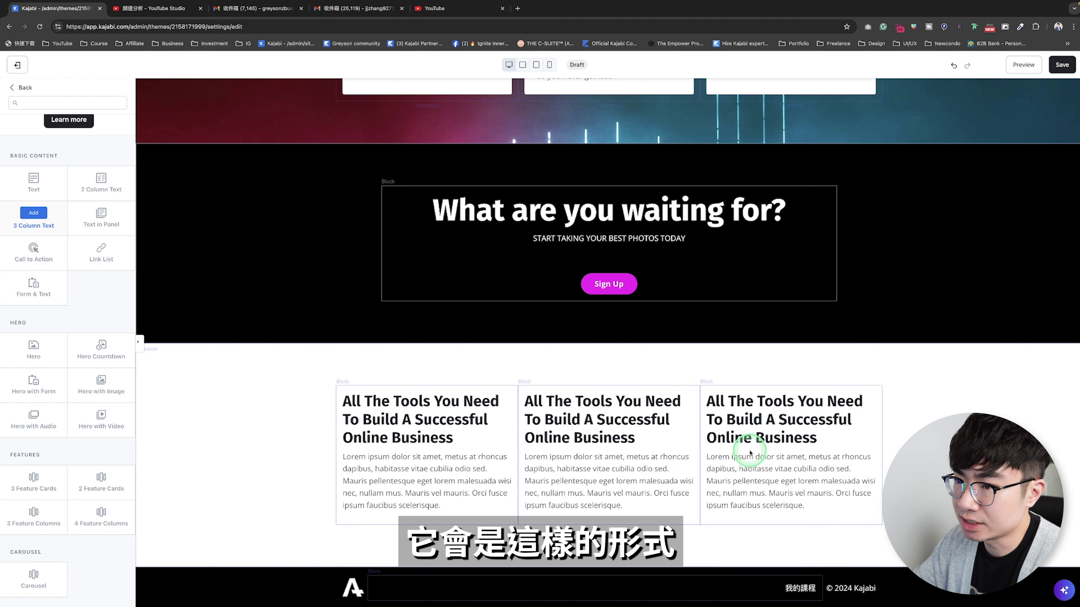
pyautogui.scroll(-5, 33, 276)
pyautogui.click(31, 254)
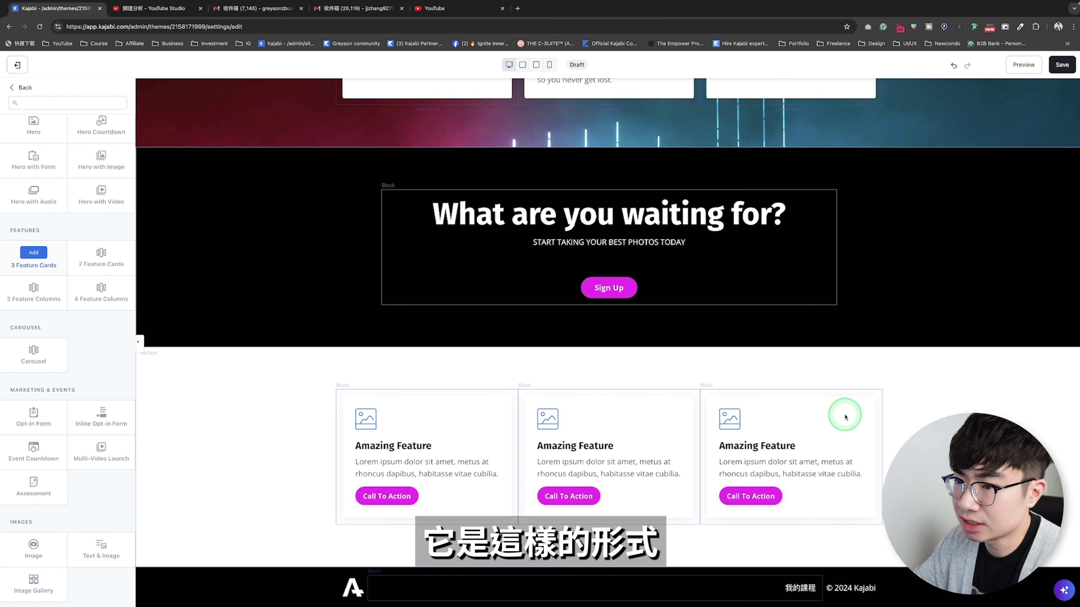
# Preview the Image, Text & Image and Image Gallery sections on the landing page.
pyautogui.scroll(-5, 37, 314)
pyautogui.click(33, 311)
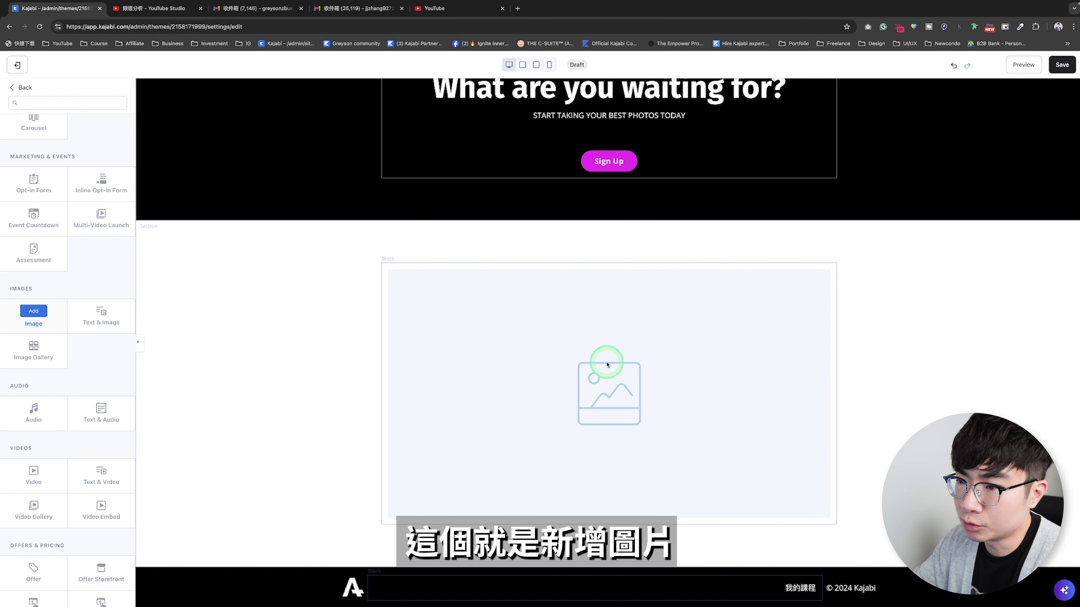
pyautogui.click(101, 311)
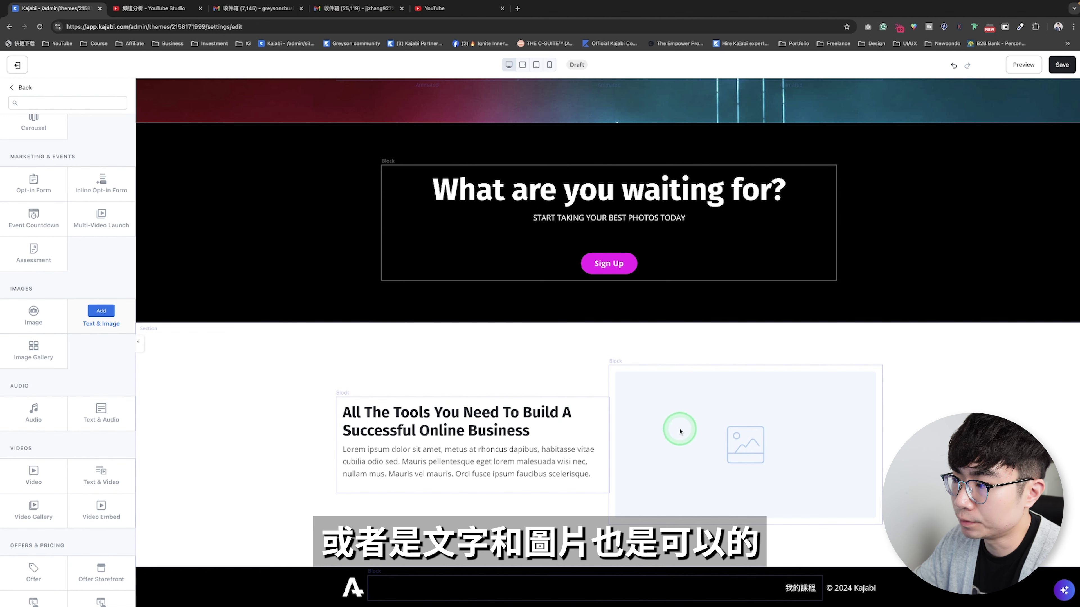
pyautogui.click(32, 357)
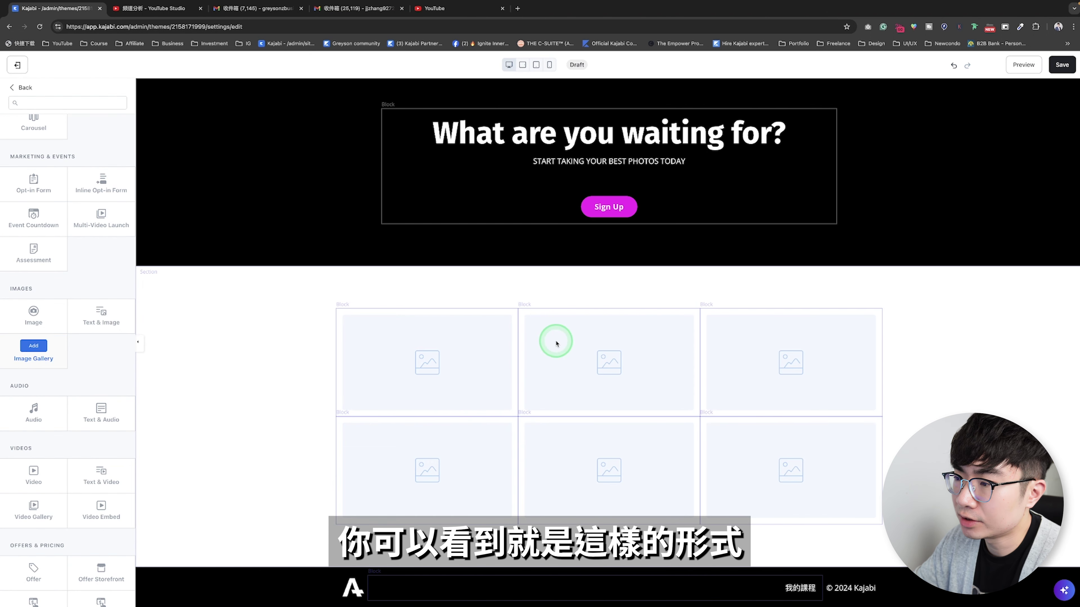
# Preview the Video and FAQ sections on the landing page.
pyautogui.scroll(-4, 36, 298)
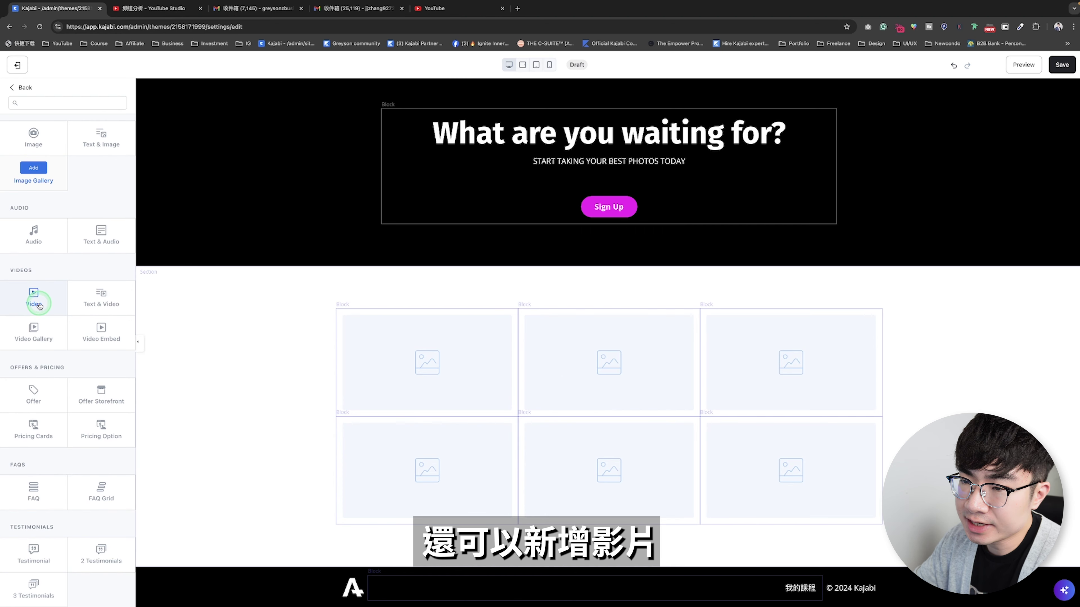
pyautogui.click(33, 293)
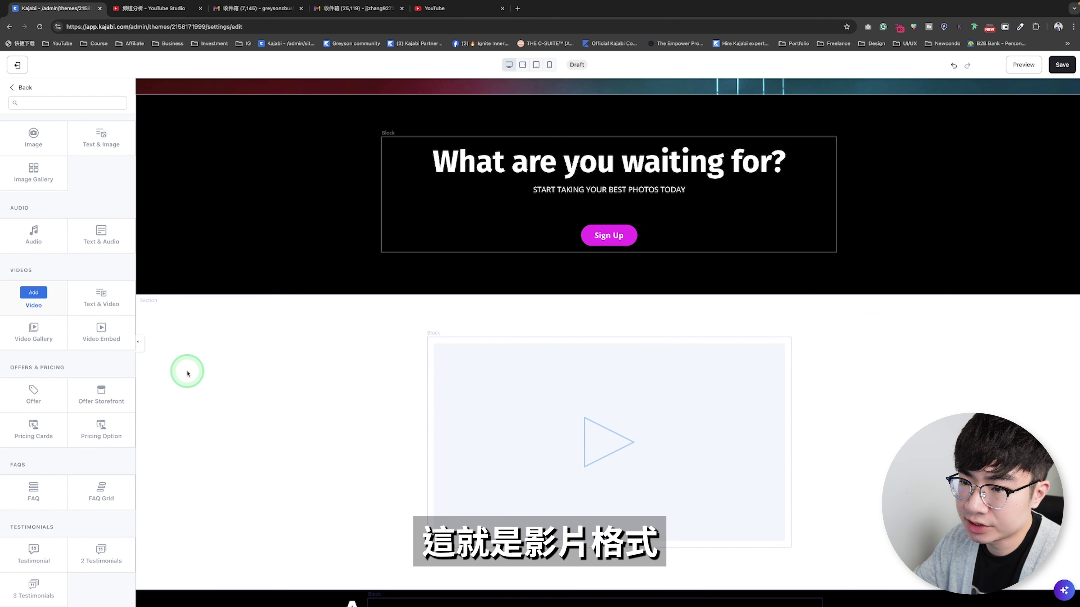
pyautogui.scroll(-5, 37, 281)
pyautogui.click(41, 277)
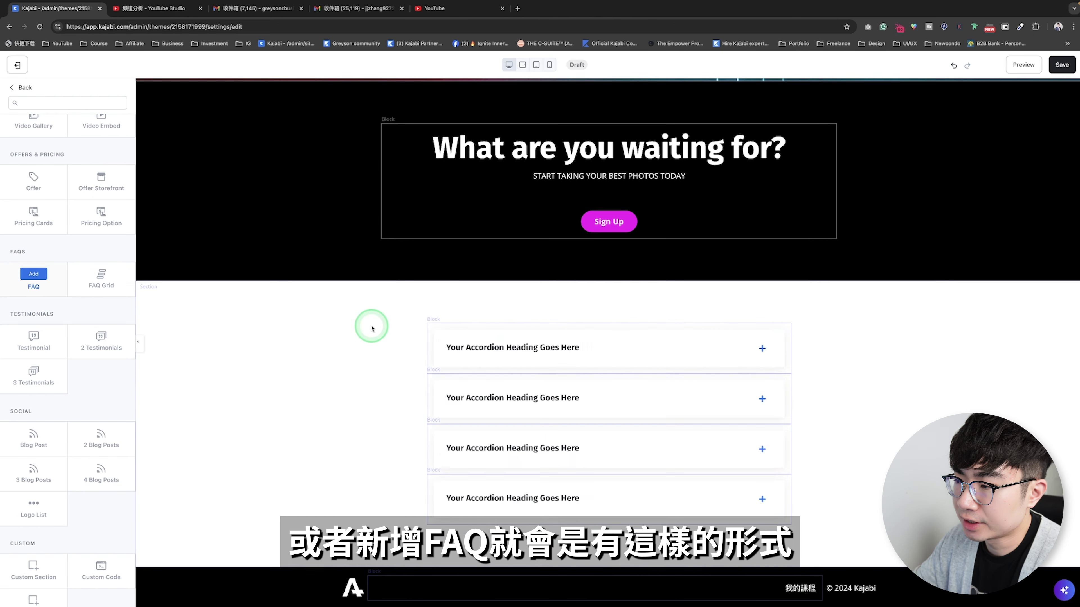
pyautogui.scroll(3, 38, 361)
pyautogui.click(43, 342)
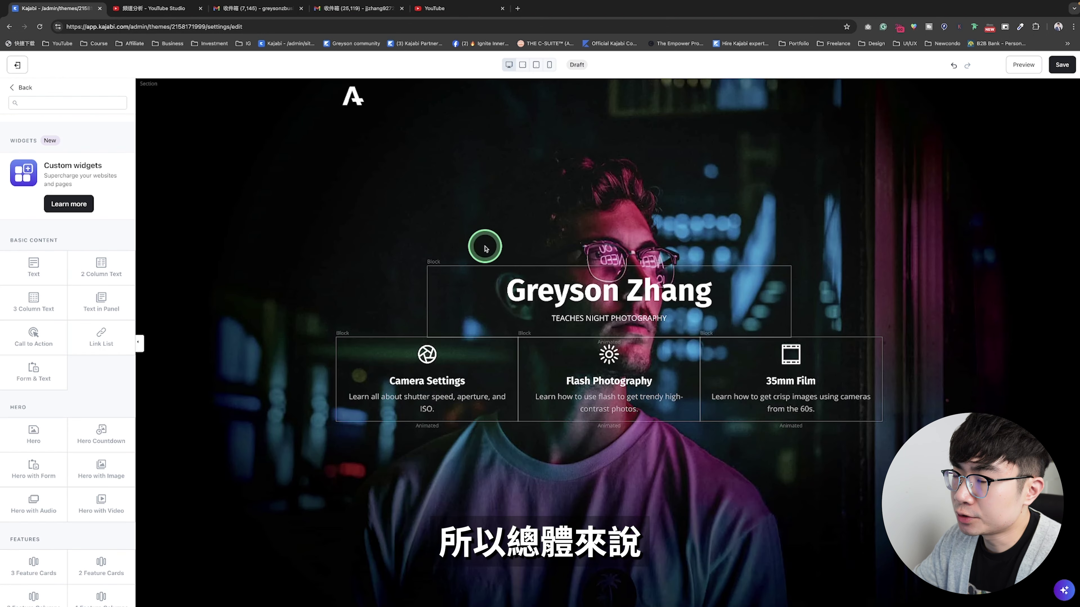
# Review the landing page's sections from the hero down to the closing call to action.
pyautogui.scroll(-10, 370, 328)
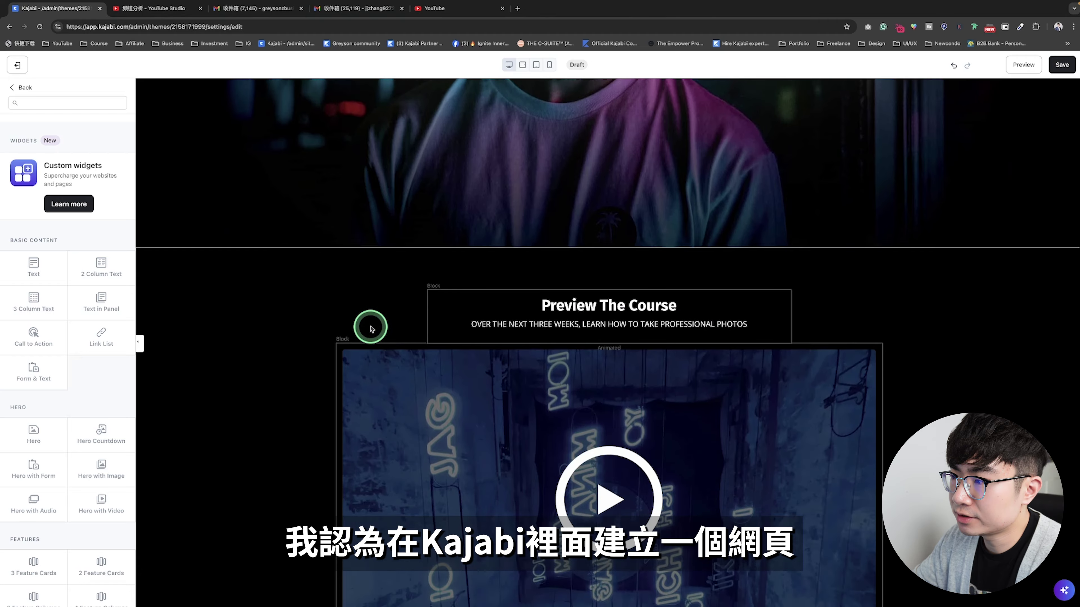
pyautogui.scroll(-8, 370, 327)
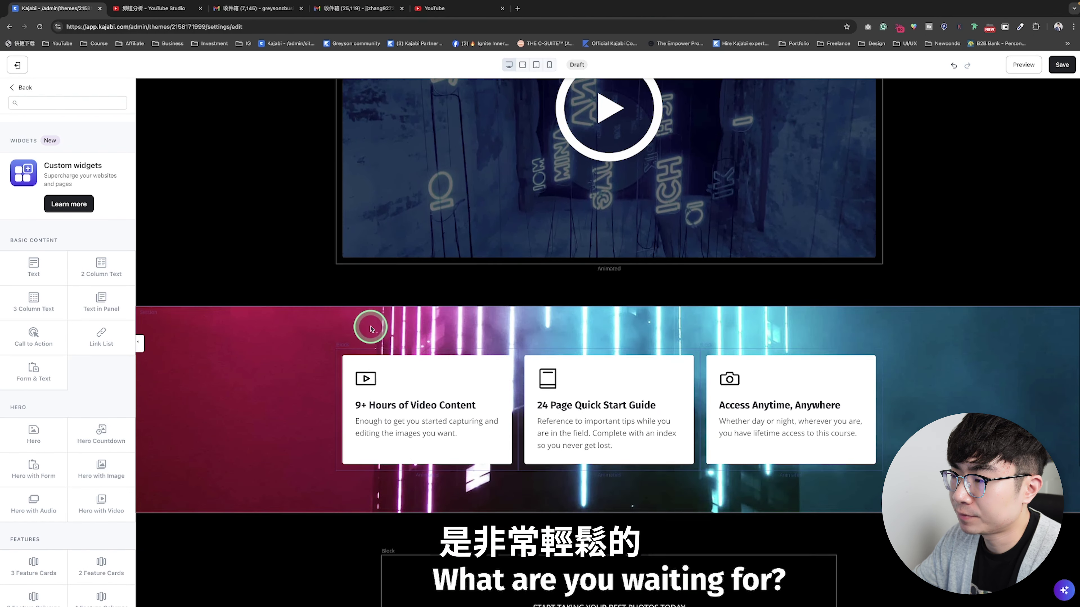
pyautogui.scroll(-2, 370, 328)
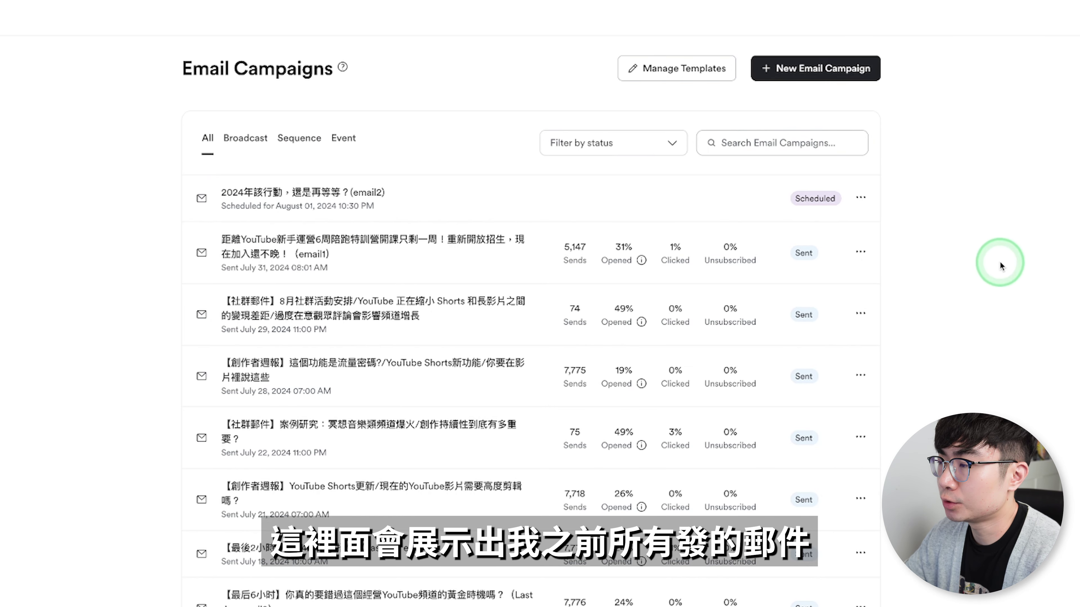
# Start a new email campaign of the Email Broadcast type.
pyautogui.click(858, 73)
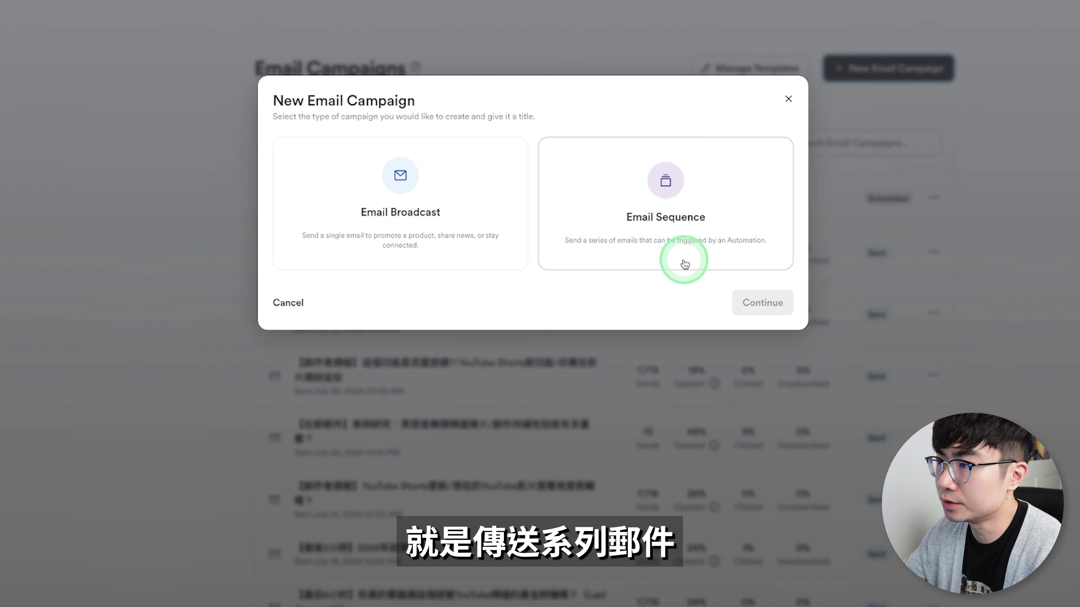
pyautogui.click(513, 253)
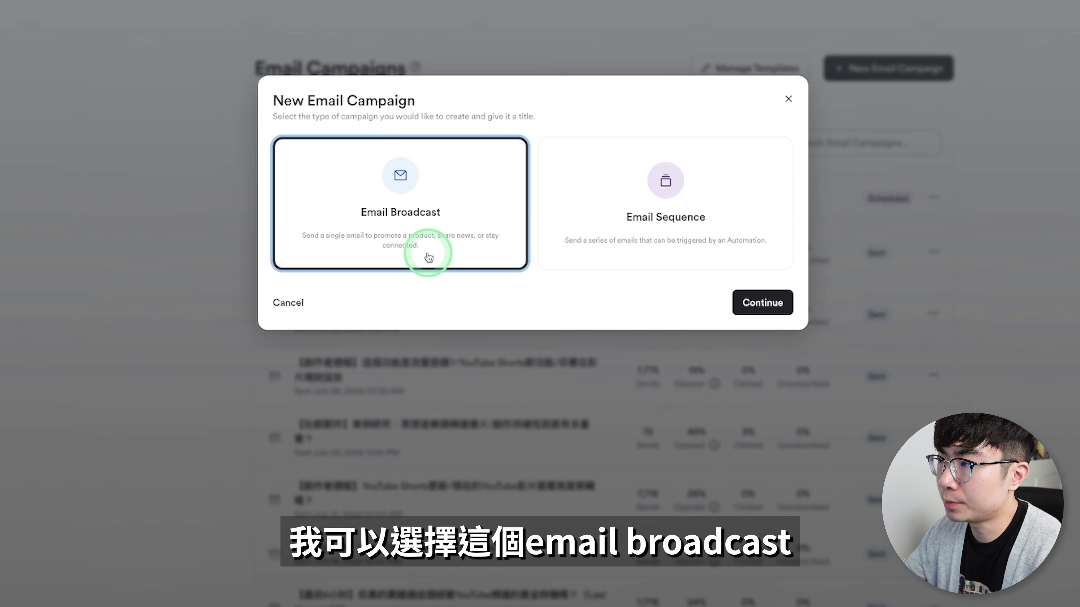
pyautogui.click(761, 303)
# Browse the email templates and start the broadcast from the Simple Text template.
pyautogui.scroll(-10, 403, 279)
pyautogui.scroll(-15, 404, 282)
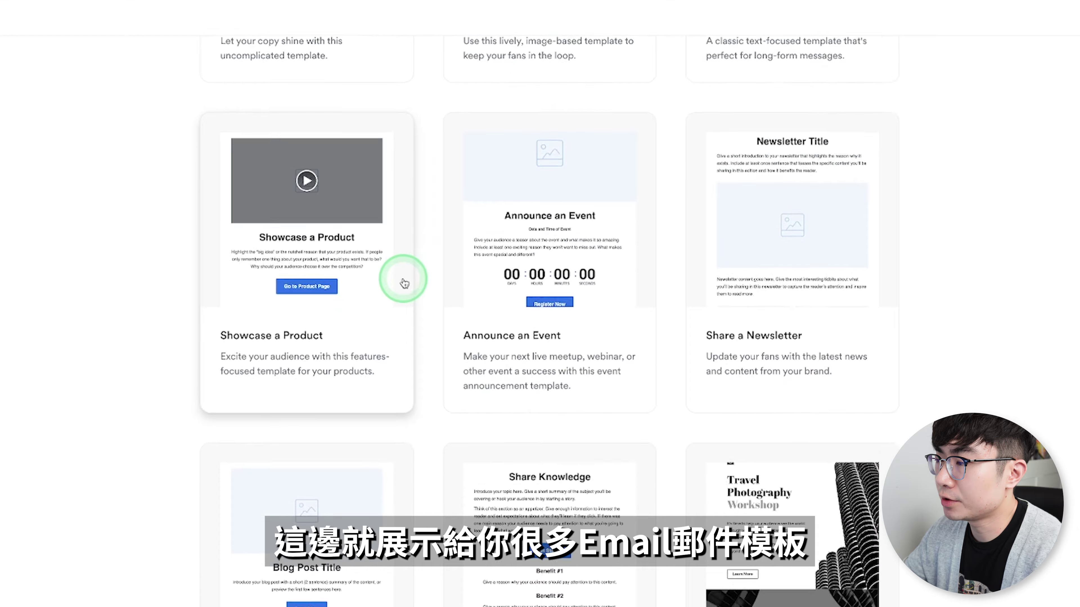
pyautogui.scroll(-15, 405, 277)
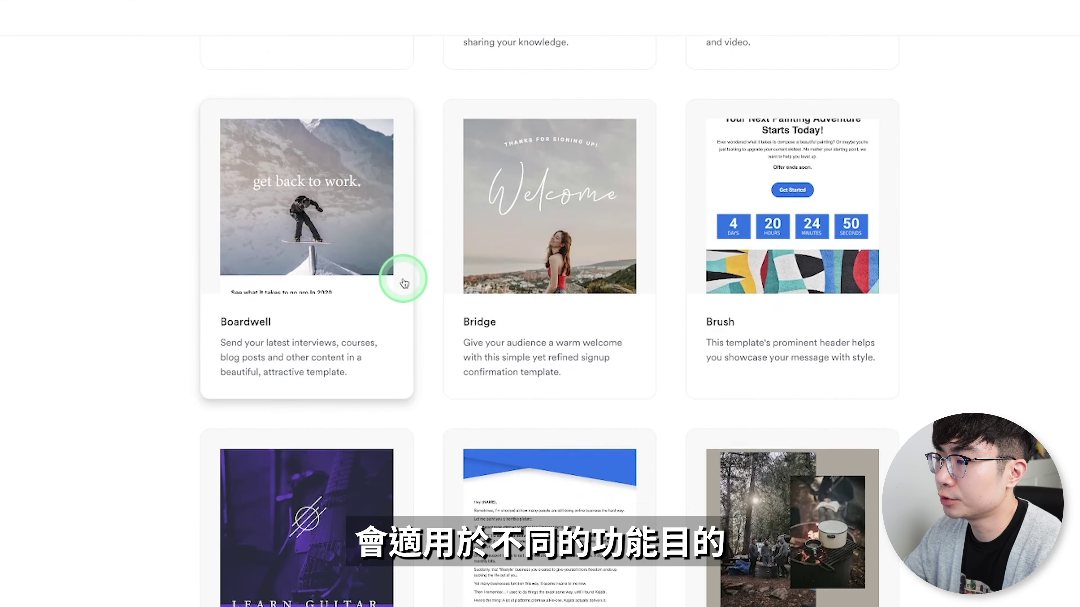
pyautogui.scroll(20, 853, 196)
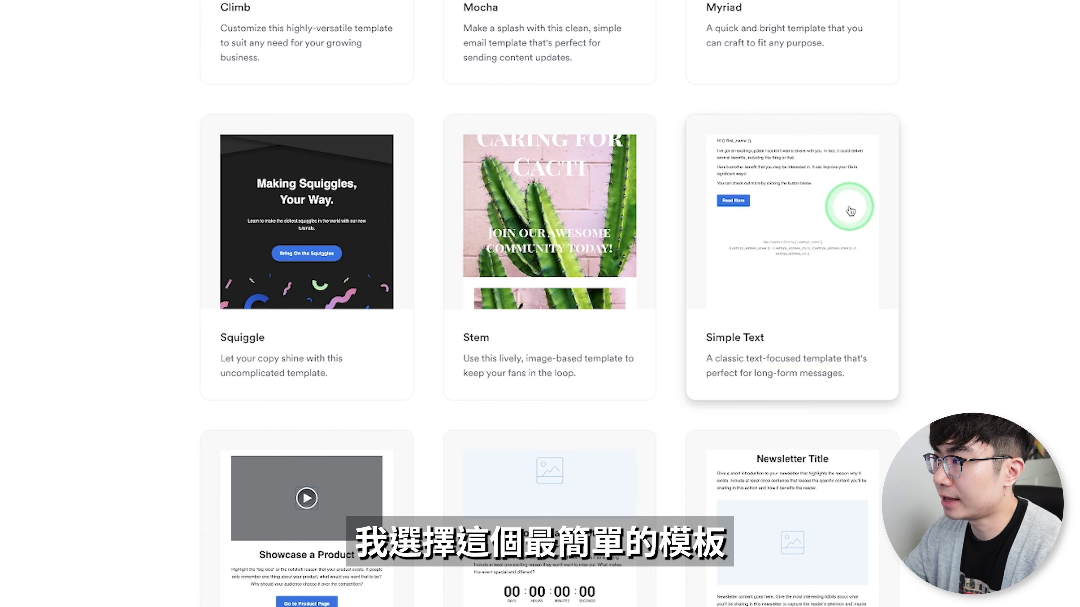
pyautogui.click(831, 222)
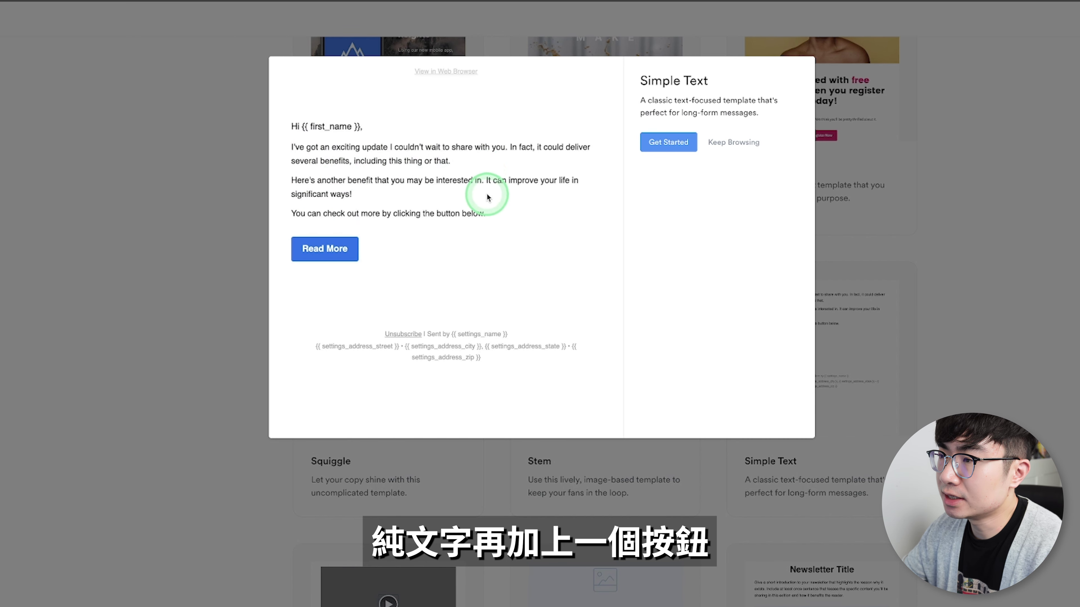
pyautogui.click(677, 143)
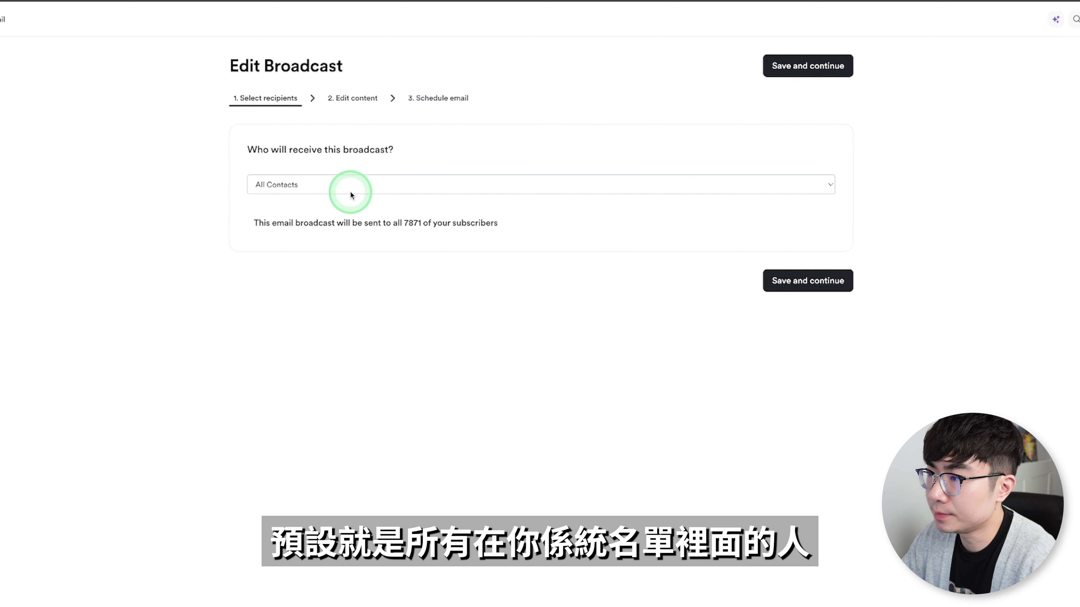
# Switch the broadcast's recipients to Custom Segment and review the available contact filters.
pyautogui.click(398, 185)
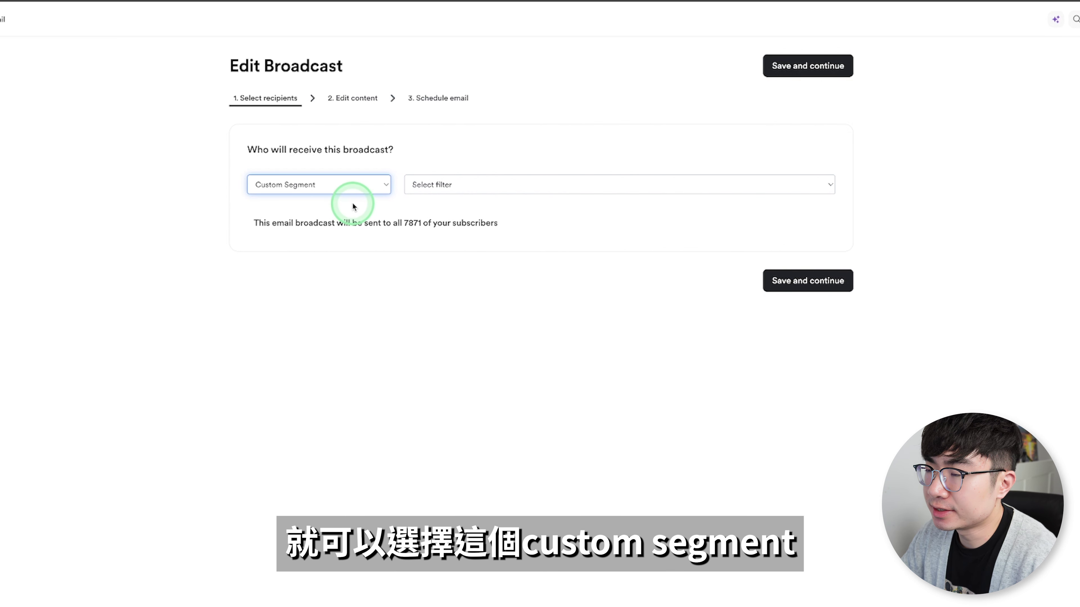
pyautogui.click(498, 187)
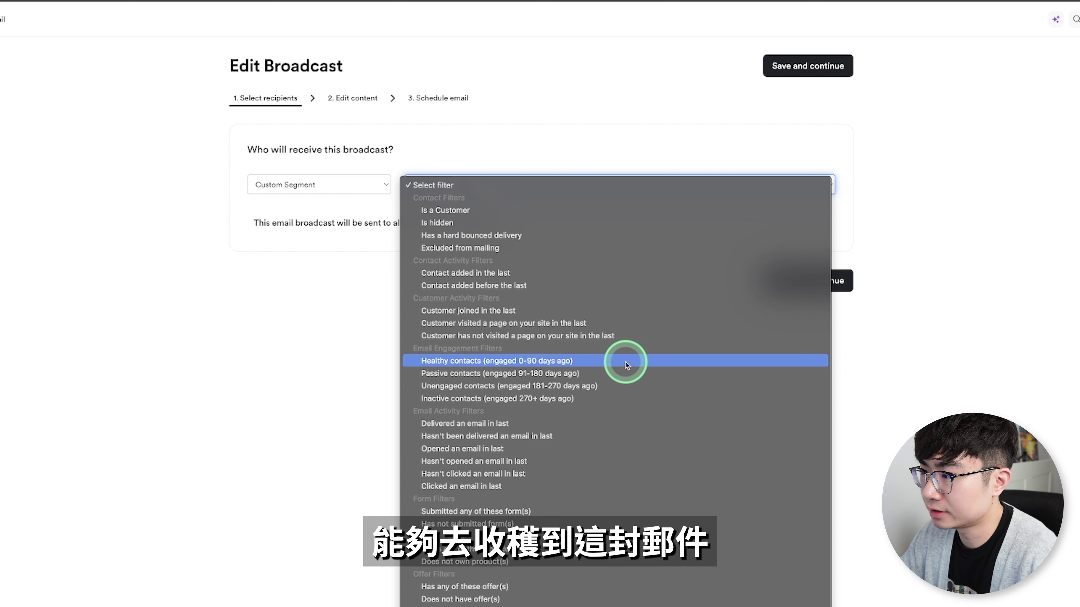
pyautogui.scroll(-8, 567, 495)
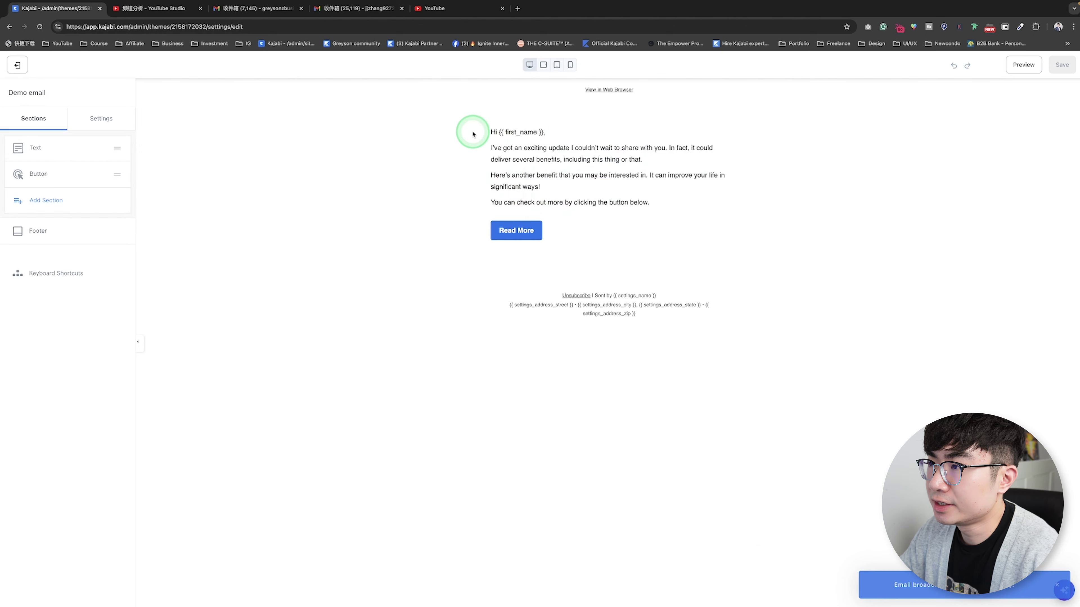
# Replace the email's body paragraphs below the greeting with "這是我想給你發的郵件".
pyautogui.click(473, 133)
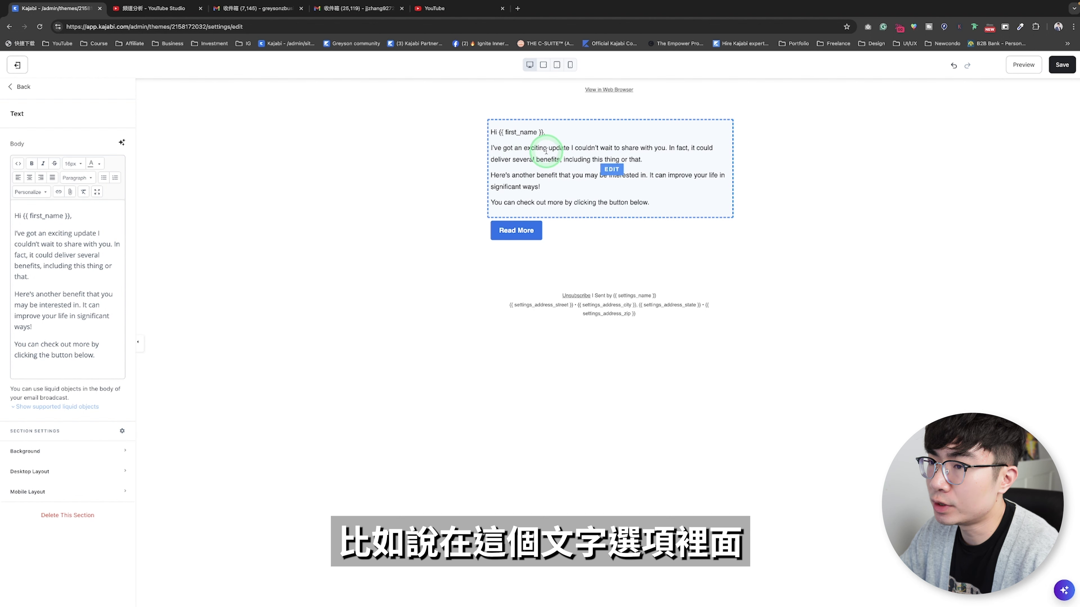
pyautogui.moveTo(31, 236); pyautogui.dragTo(95, 356)
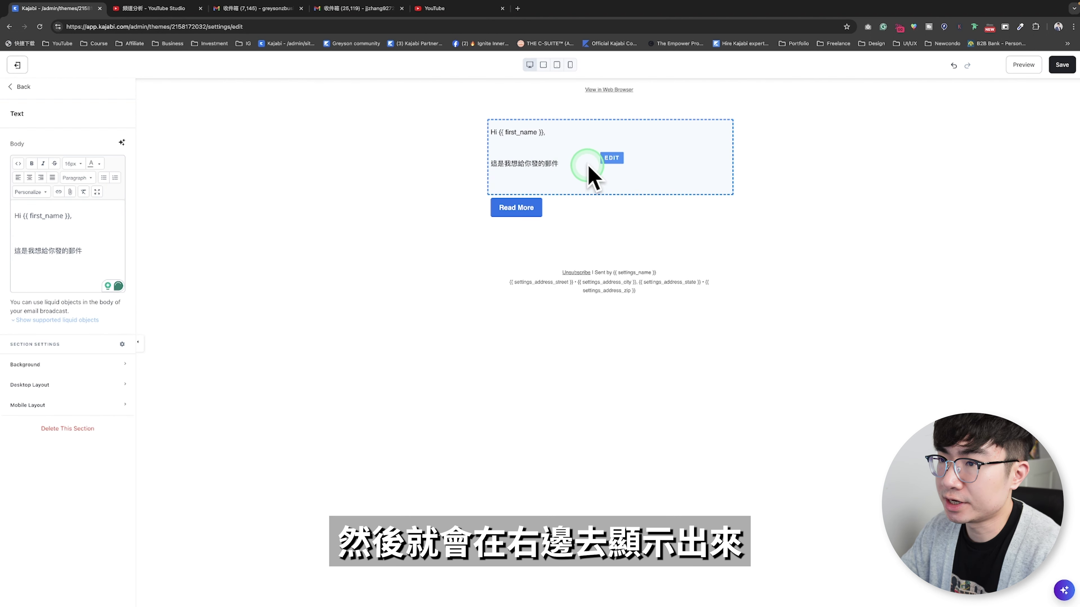
pyautogui.click(340, 161)
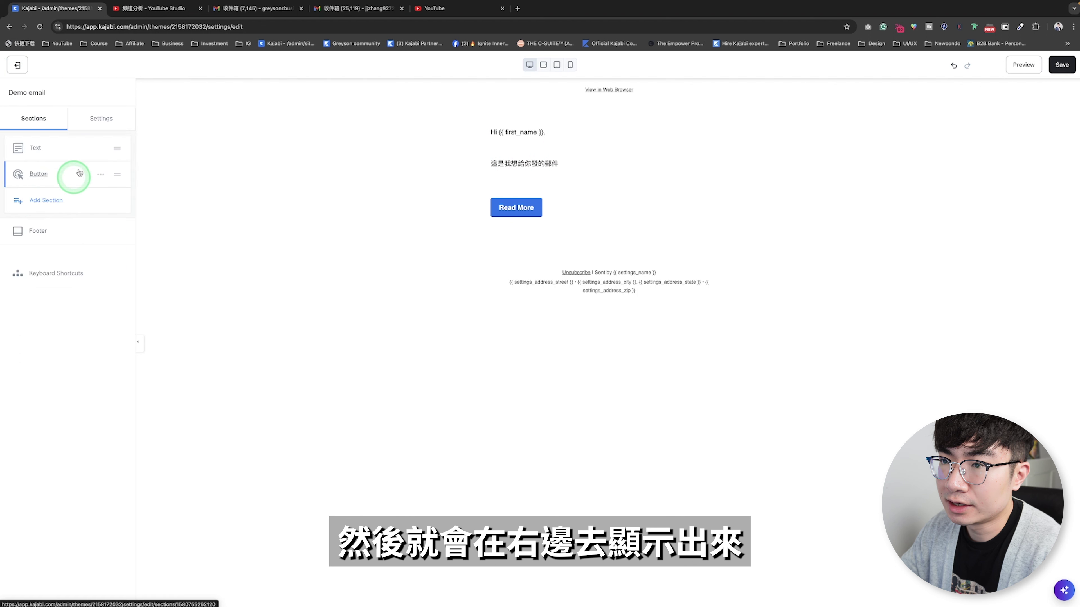
# Add an Image section to the demo email and return to the section list.
pyautogui.click(45, 201)
pyautogui.click(107, 113)
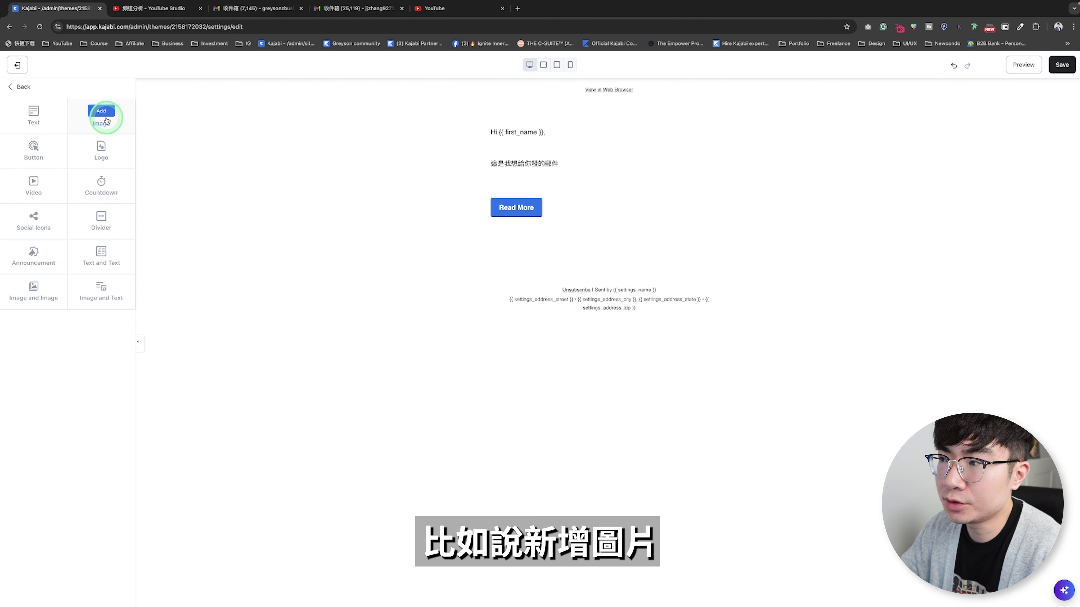
pyautogui.click(585, 295)
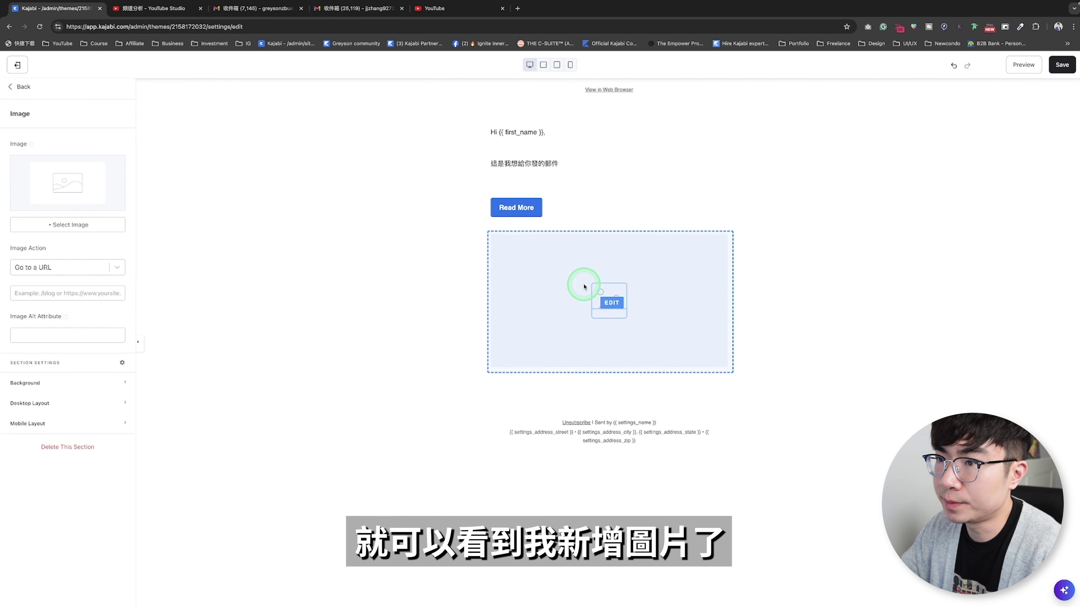
pyautogui.click(19, 87)
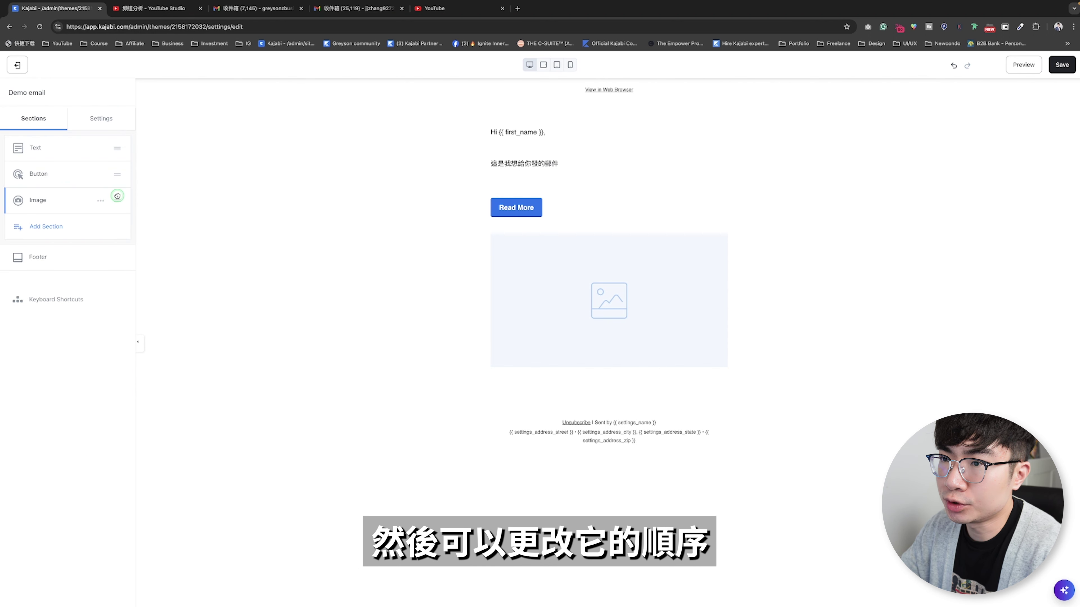
# Move the Image section above the Button section and add a Social Icons section to the email.
pyautogui.moveTo(117, 196); pyautogui.dragTo(118, 172)
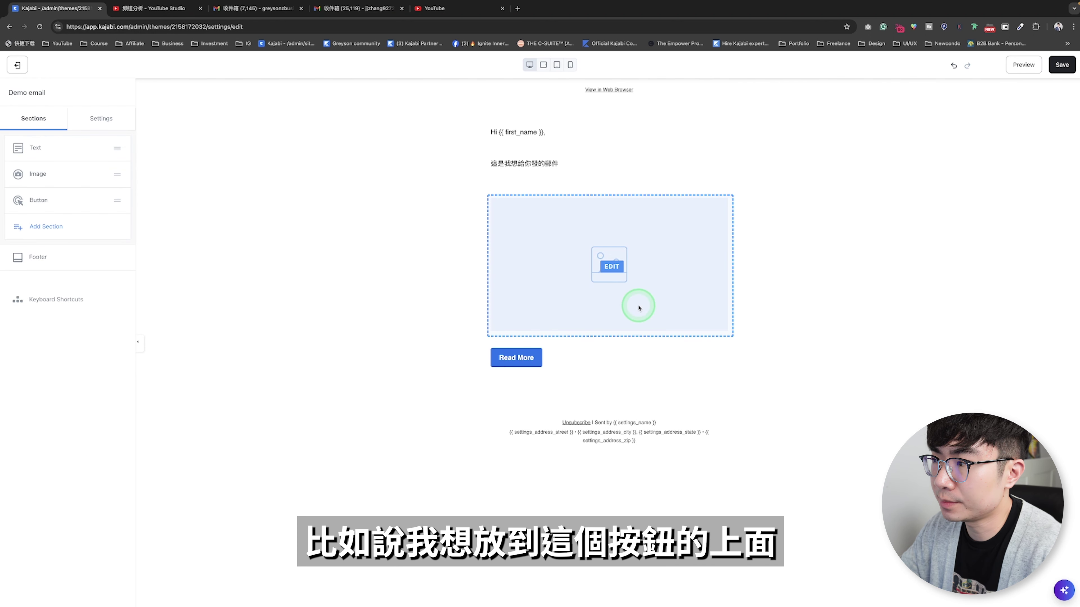
pyautogui.click(35, 217)
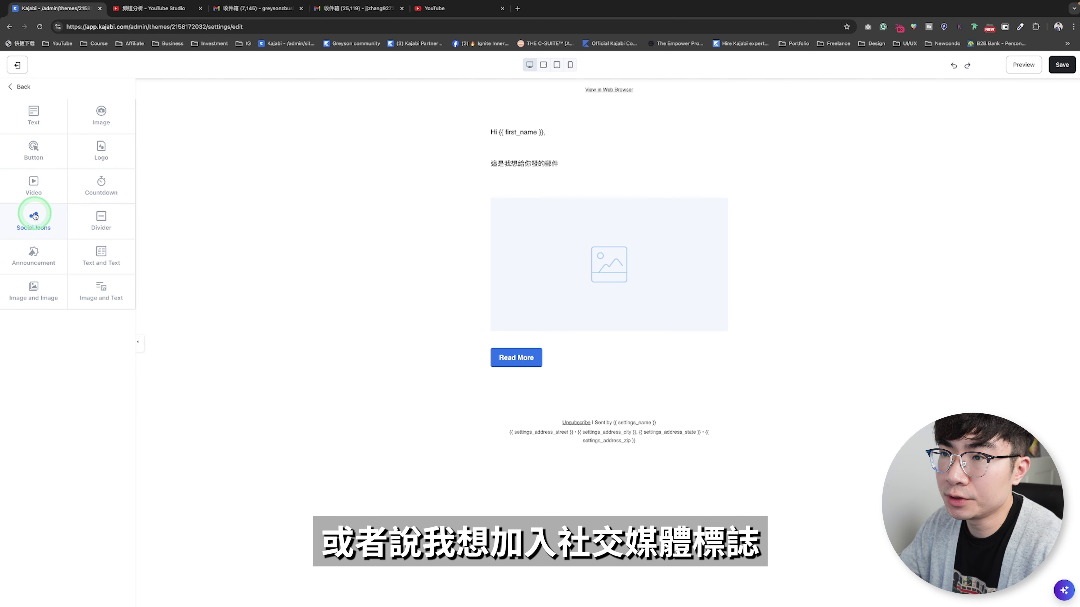
pyautogui.click(34, 219)
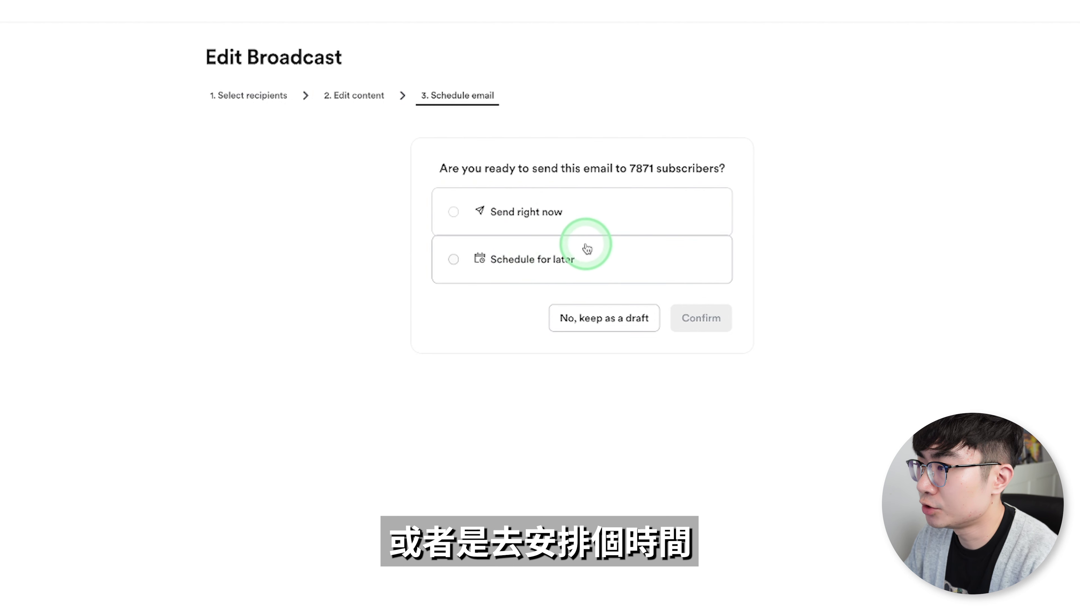
# Select the Schedule for later option for the broadcast and view its date and time picker.
pyautogui.click(537, 265)
pyautogui.click(489, 319)
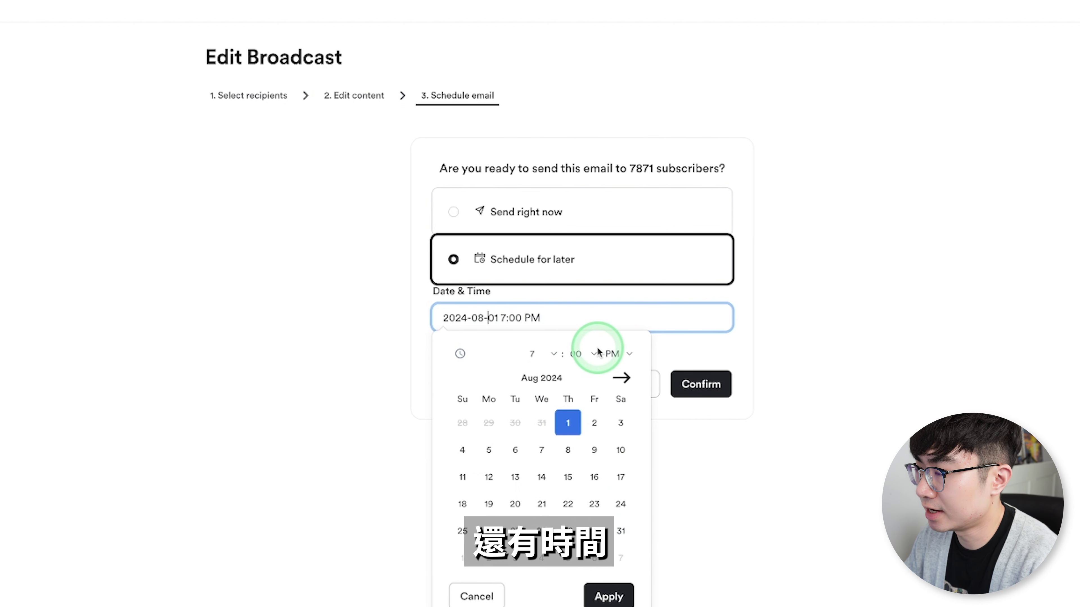
pyautogui.press('Escape')
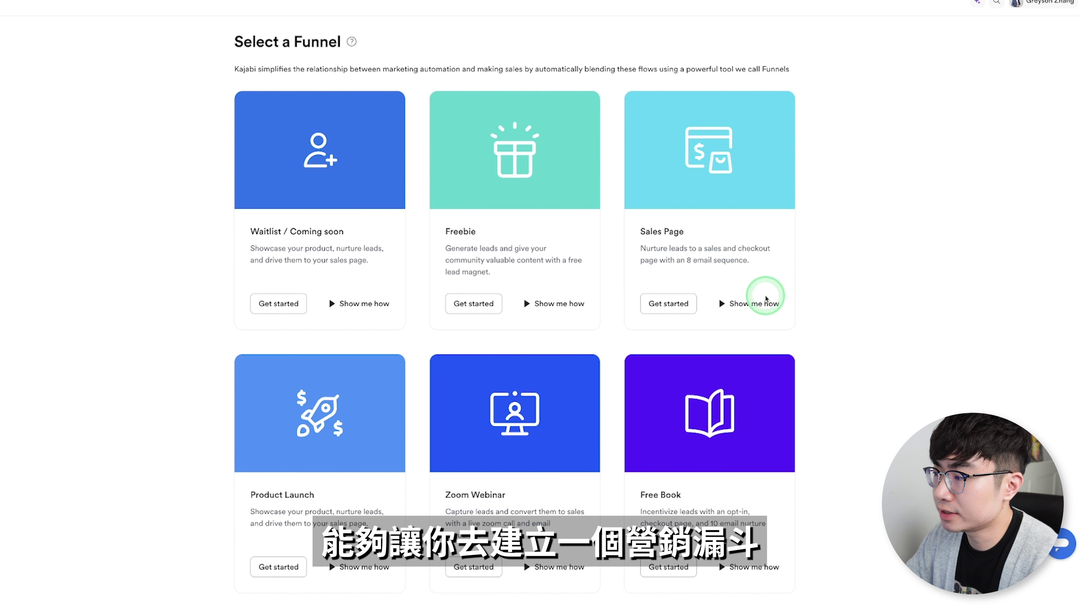
# Create a Product Launch funnel titled "demo funnel" from the funnel templates and link an existing offer to it.
pyautogui.scroll(-3, 840, 262)
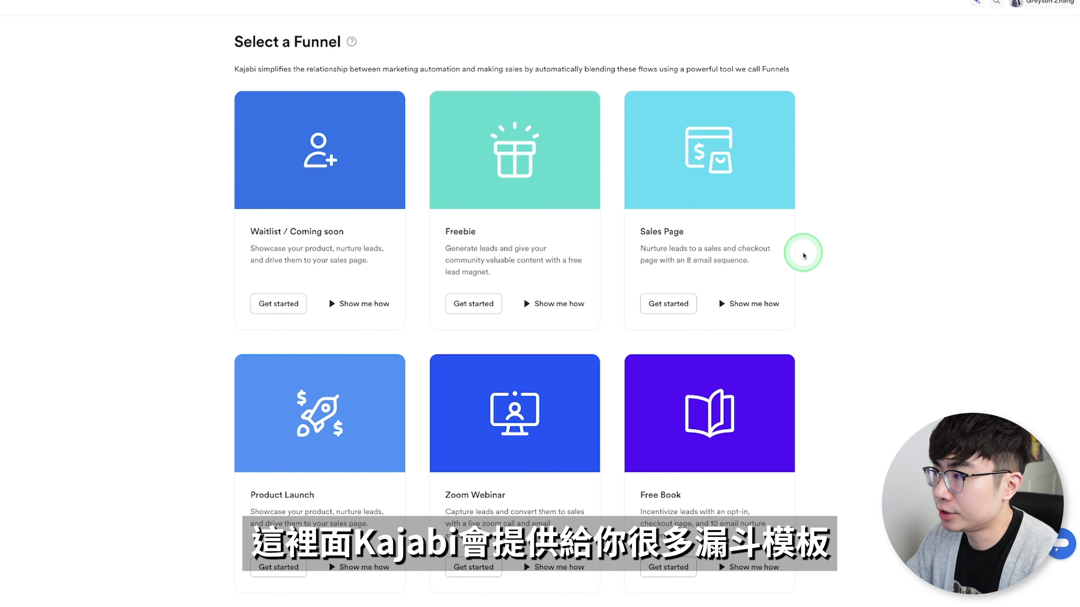
pyautogui.scroll(-5, 802, 254)
pyautogui.scroll(-10, 804, 255)
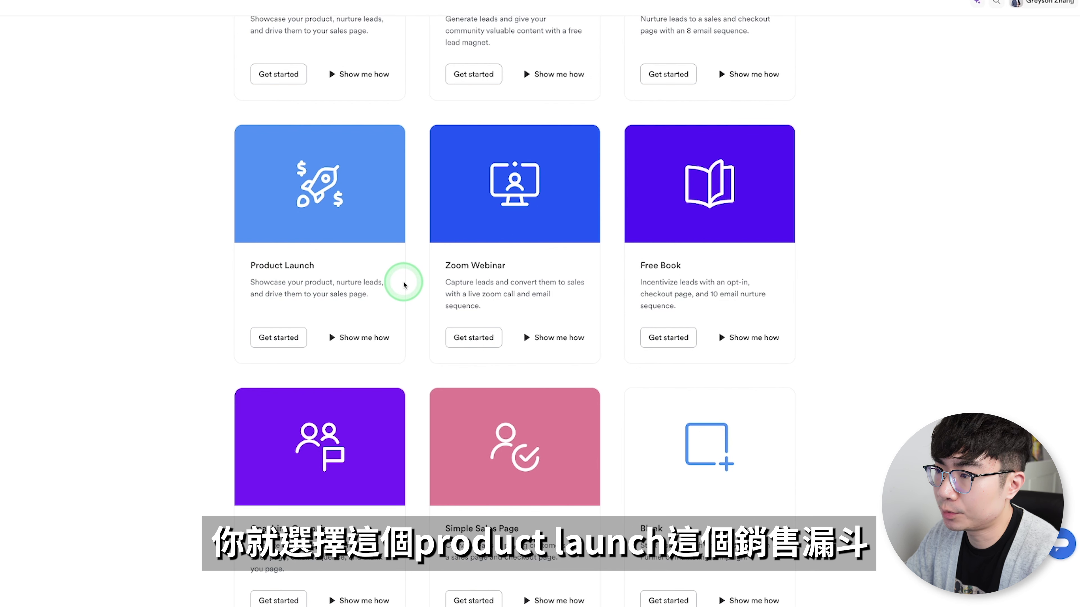
pyautogui.click(292, 343)
pyautogui.write('demo funnel')
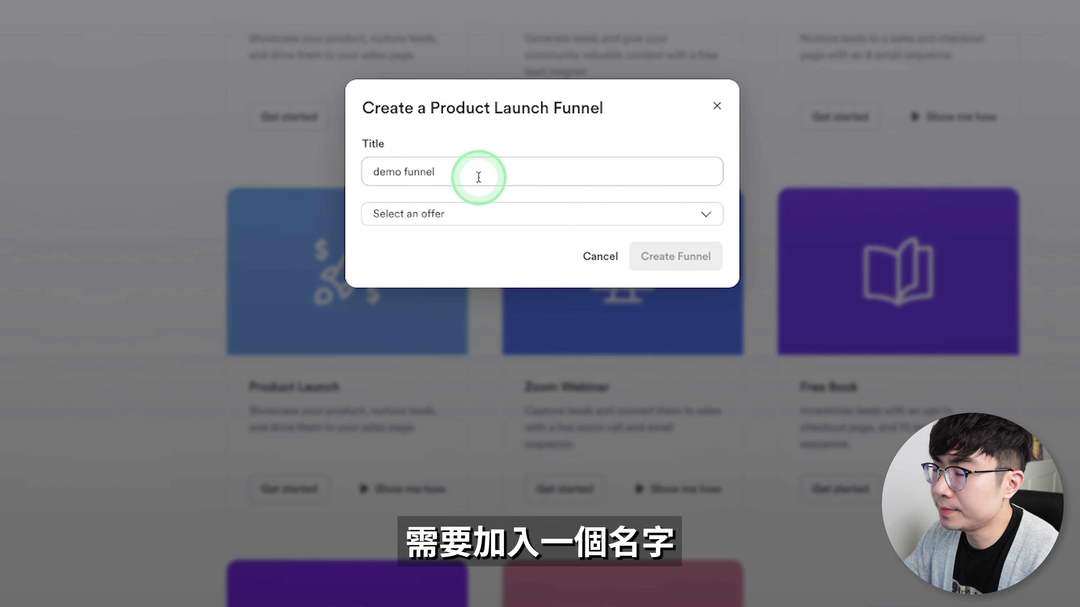
pyautogui.click(526, 222)
pyautogui.click(451, 324)
pyautogui.click(689, 267)
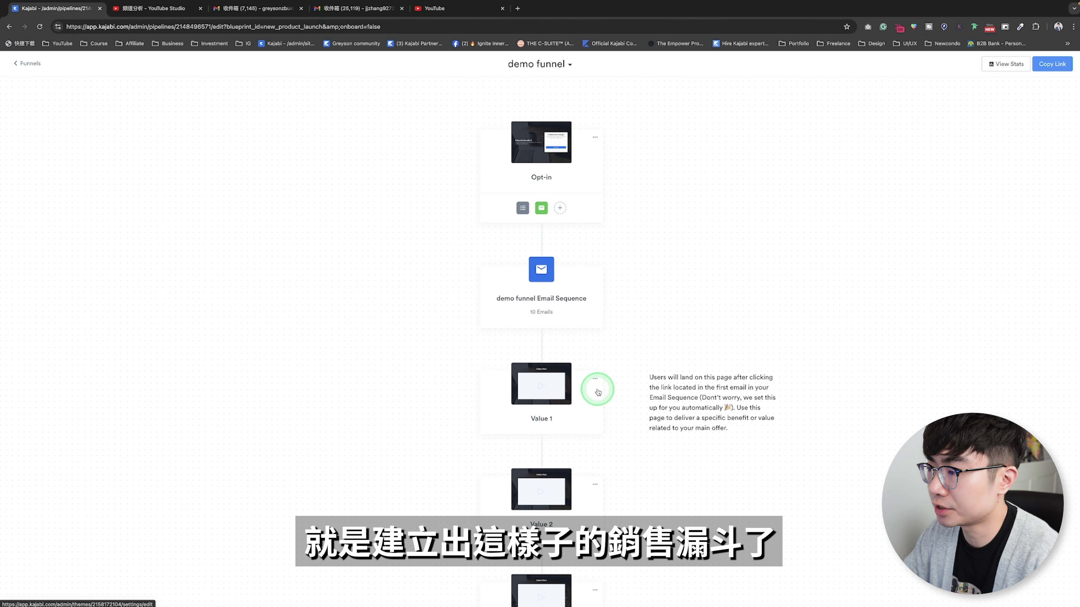
# Review the demo funnel's stages, looking at the Opt-in page, the email sequence and the Value 1 page.
pyautogui.scroll(-6, 598, 391)
pyautogui.scroll(6, 597, 392)
pyautogui.click(550, 155)
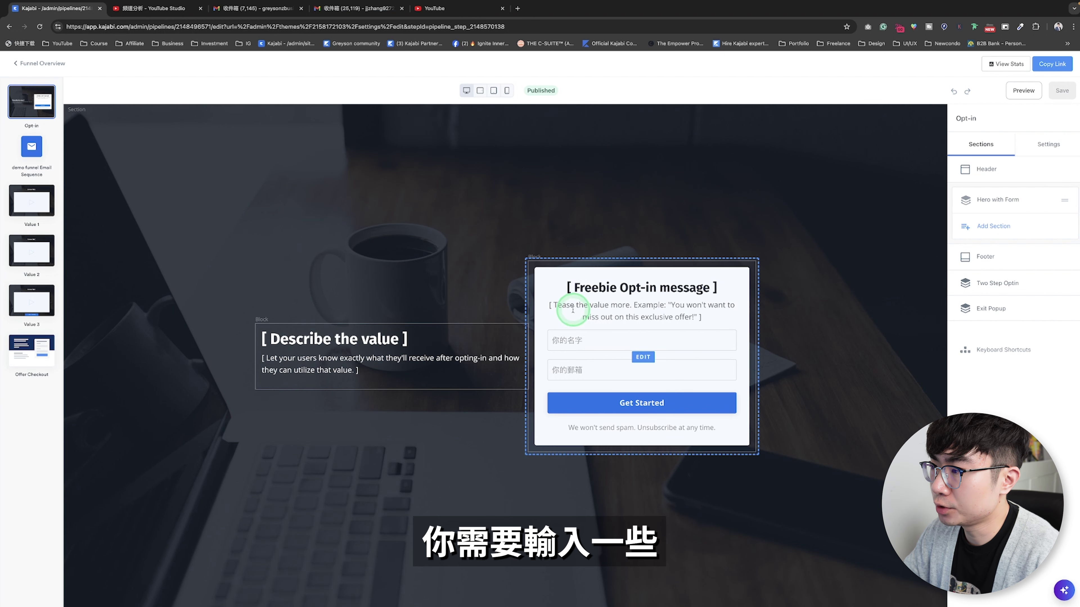
pyautogui.click(32, 146)
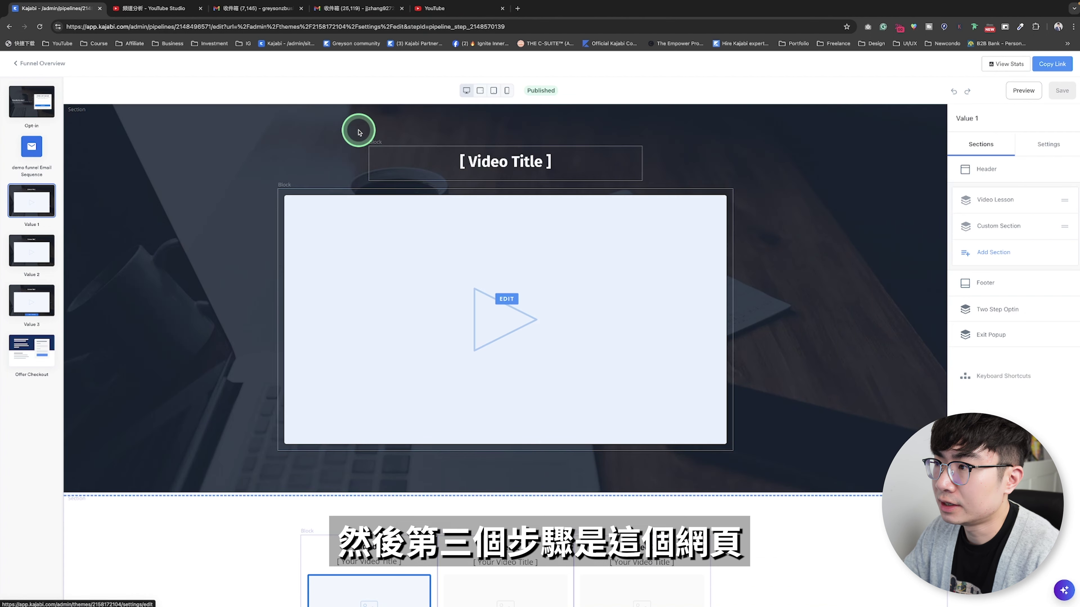
pyautogui.scroll(-2, 597, 242)
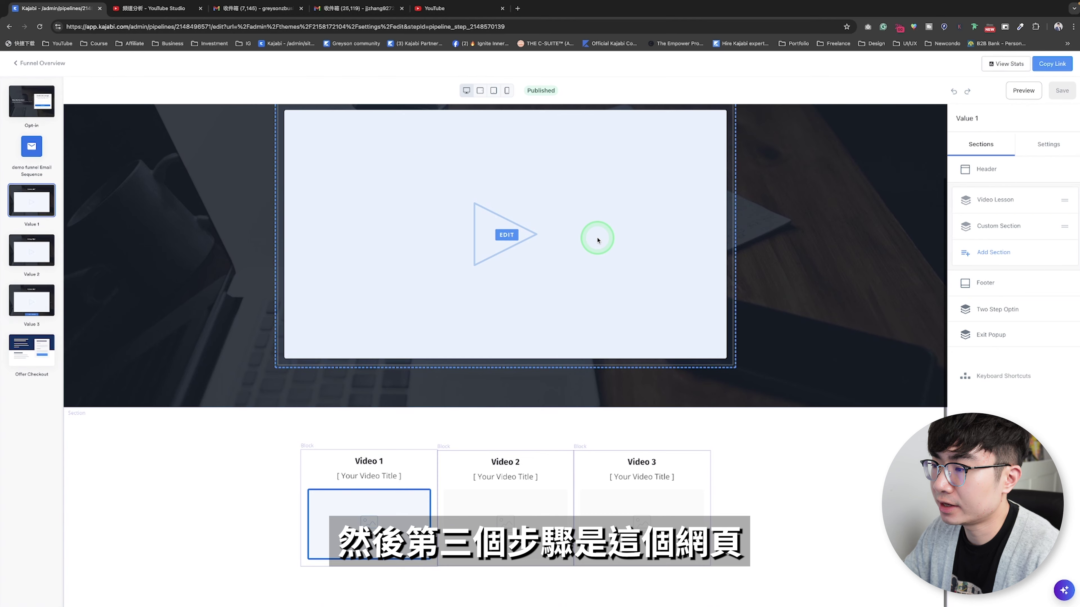
pyautogui.scroll(2, 598, 236)
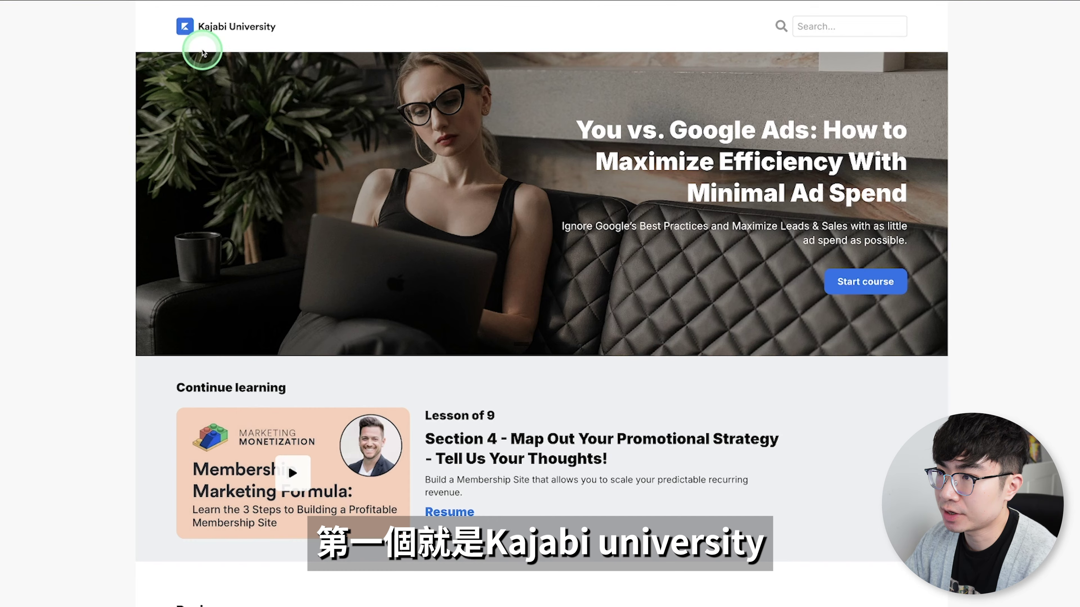
# Browse the Beginner courses in Kajabi University.
pyautogui.scroll(-5, 864, 367)
pyautogui.scroll(-12, 863, 367)
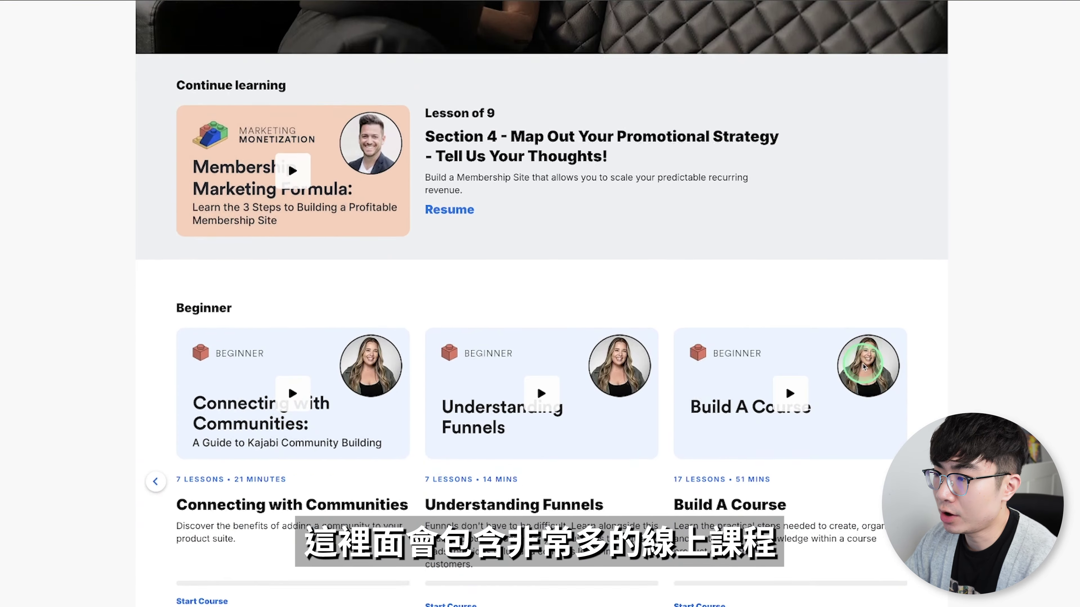
pyautogui.scroll(-7, 863, 366)
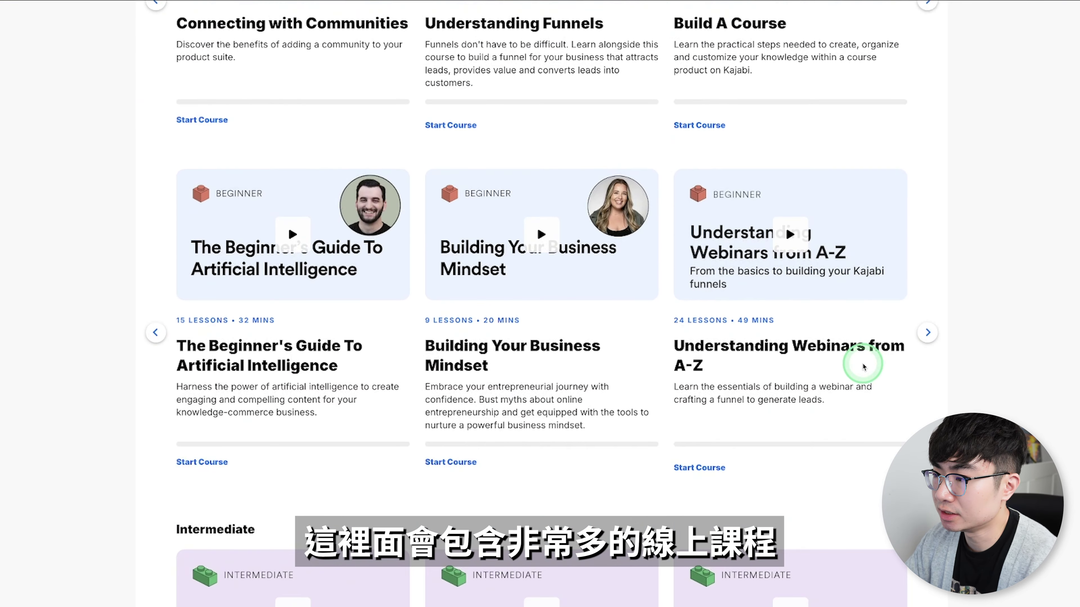
pyautogui.scroll(-12, 864, 366)
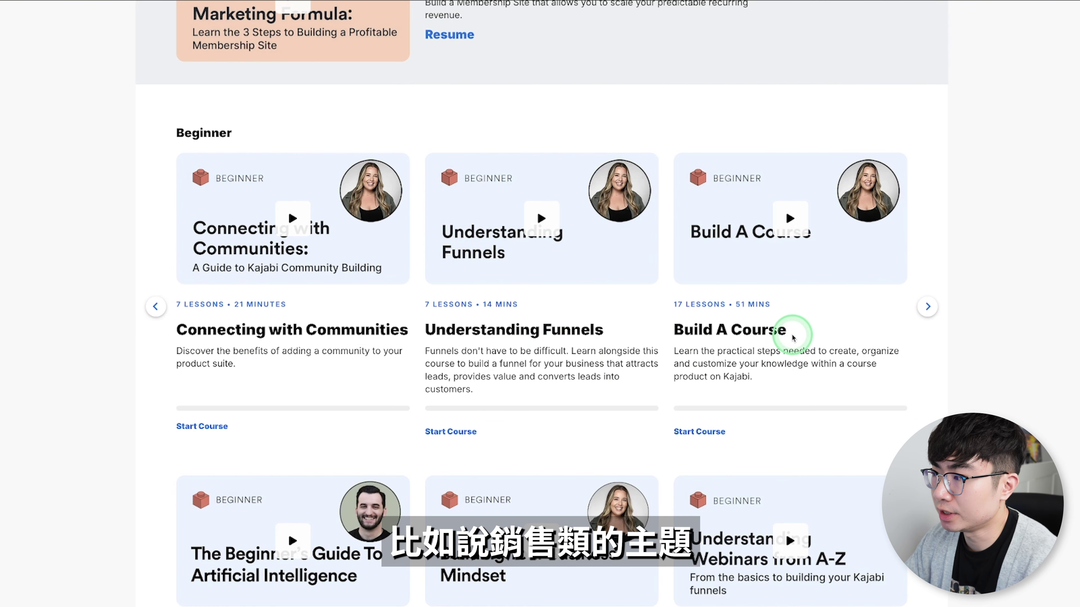
# Browse Kajabi University's Marketing Training Courses, from the attention courses down to the fundamentals courses.
pyautogui.scroll(-3, 795, 338)
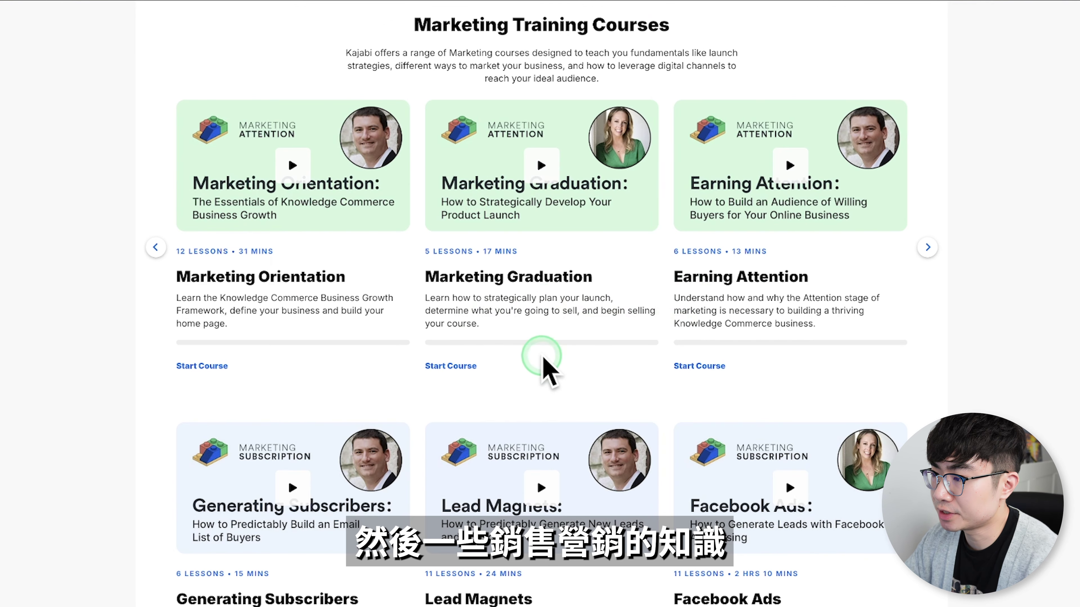
pyautogui.scroll(-7, 555, 361)
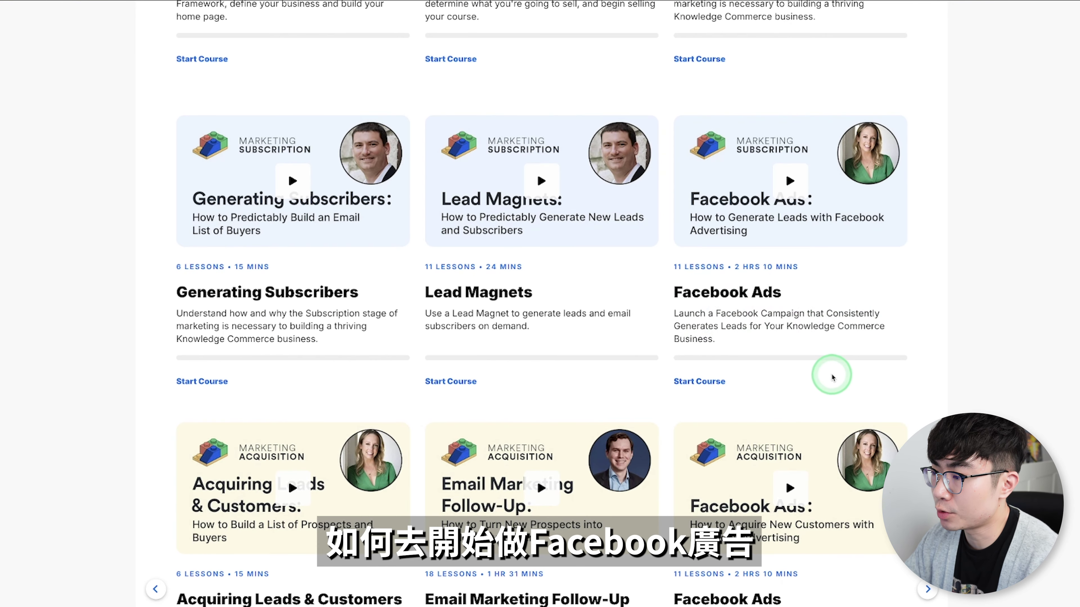
pyautogui.scroll(-13, 559, 267)
pyautogui.scroll(-4, 565, 281)
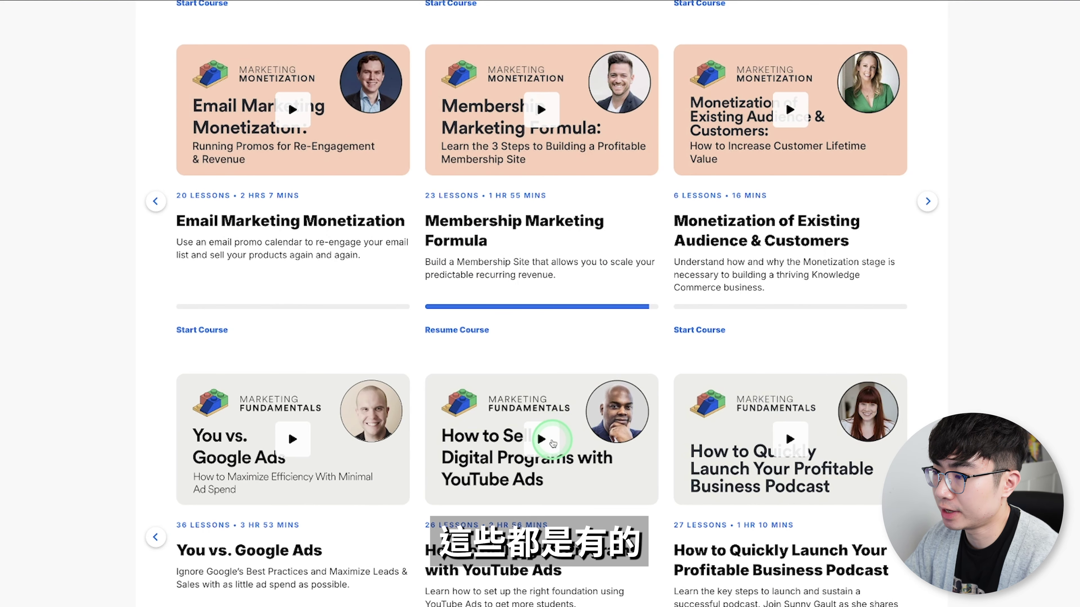
pyautogui.scroll(20, 590, 428)
pyautogui.scroll(20, 591, 428)
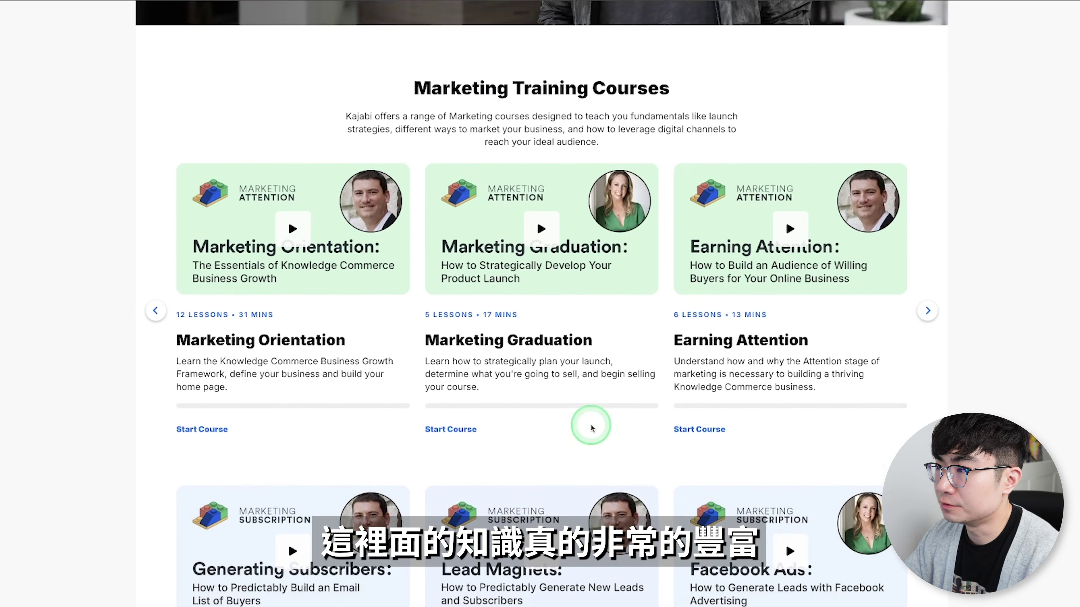
pyautogui.scroll(10, 600, 427)
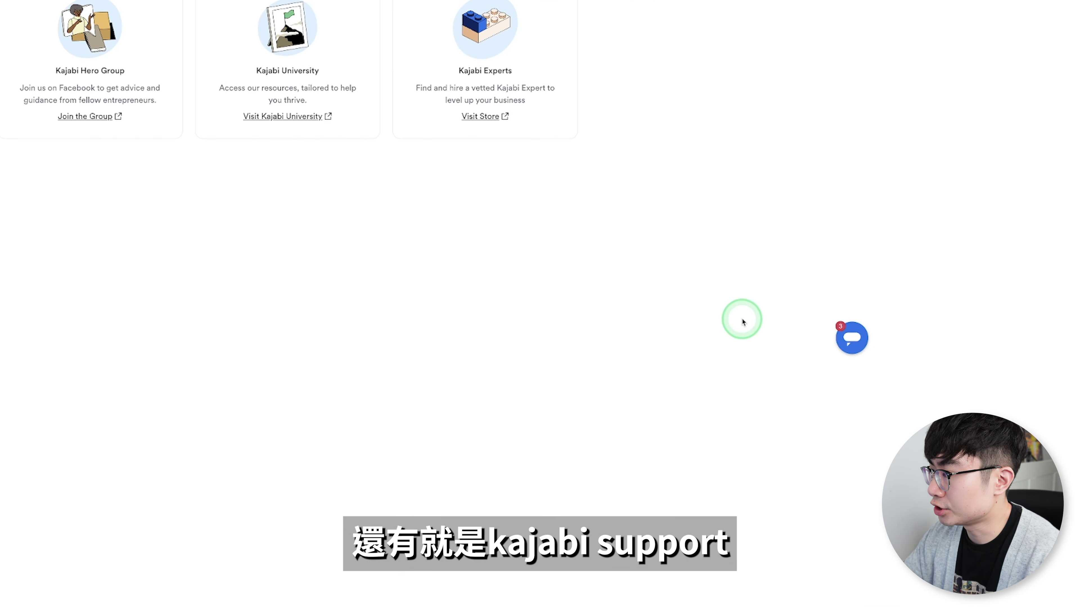
# Open the Kajabi Support chat to view the support conversations.
pyautogui.click(851, 340)
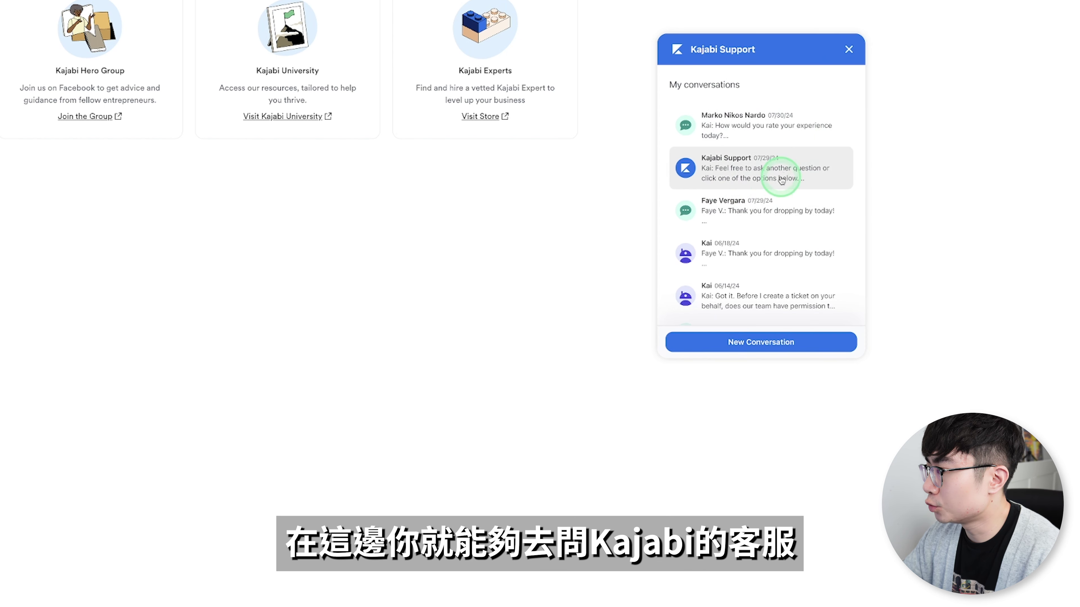